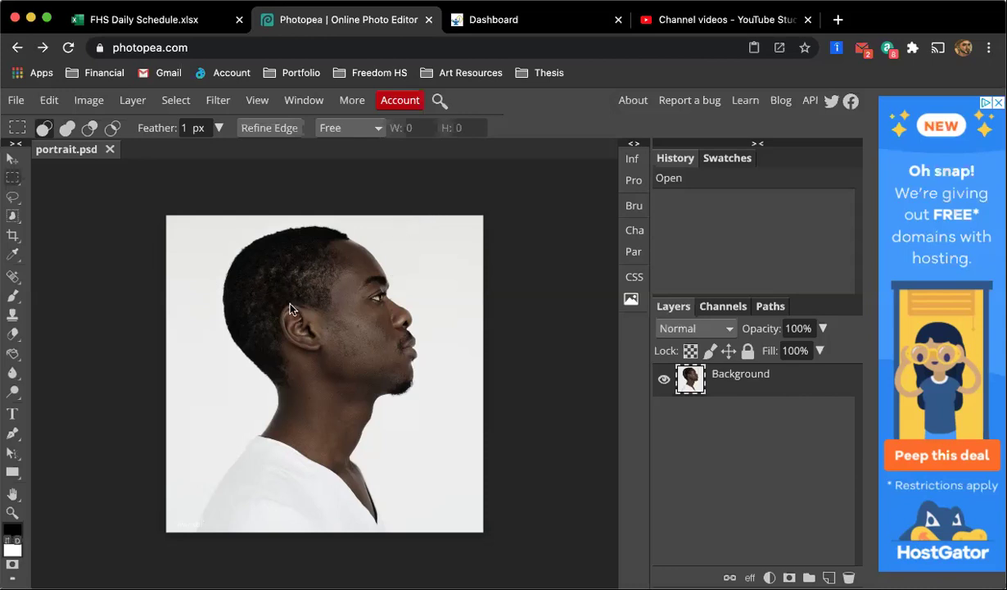
scroll(391, 316, up, 5)
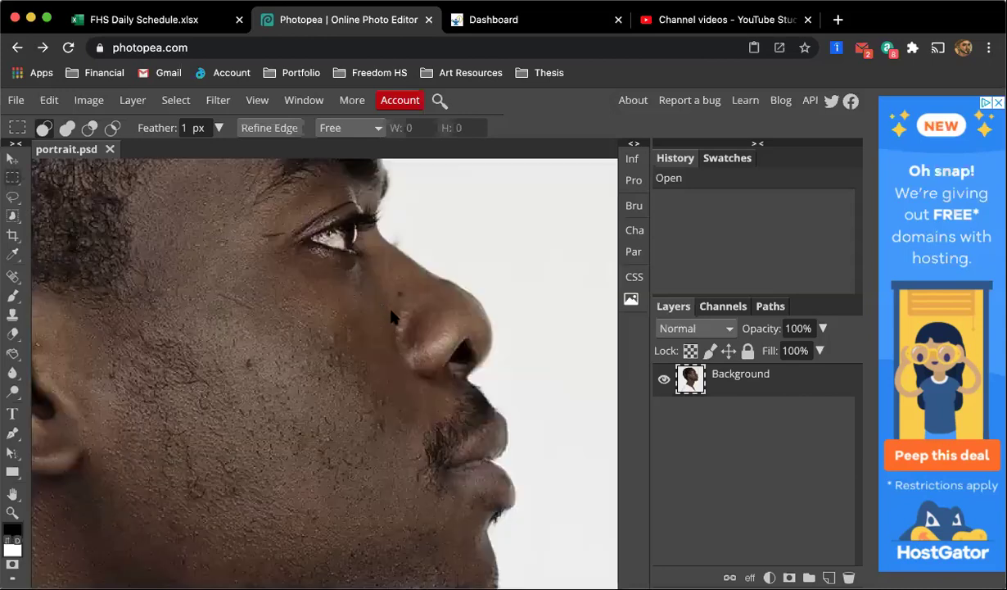
scroll(392, 316, up, 5)
scroll(392, 316, down, 10)
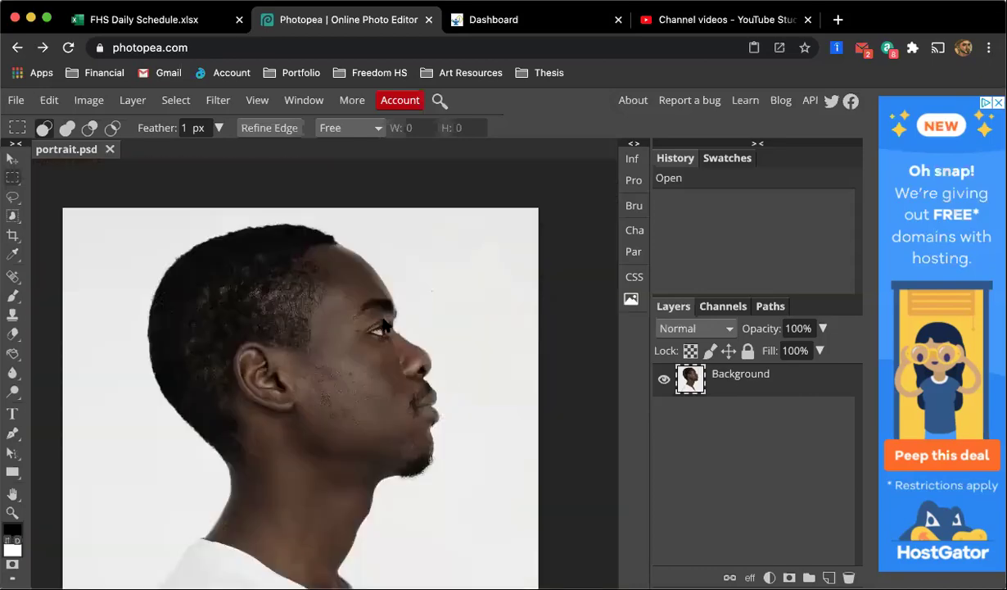
scroll(168, 328, up, 5)
scroll(171, 335, down, 8)
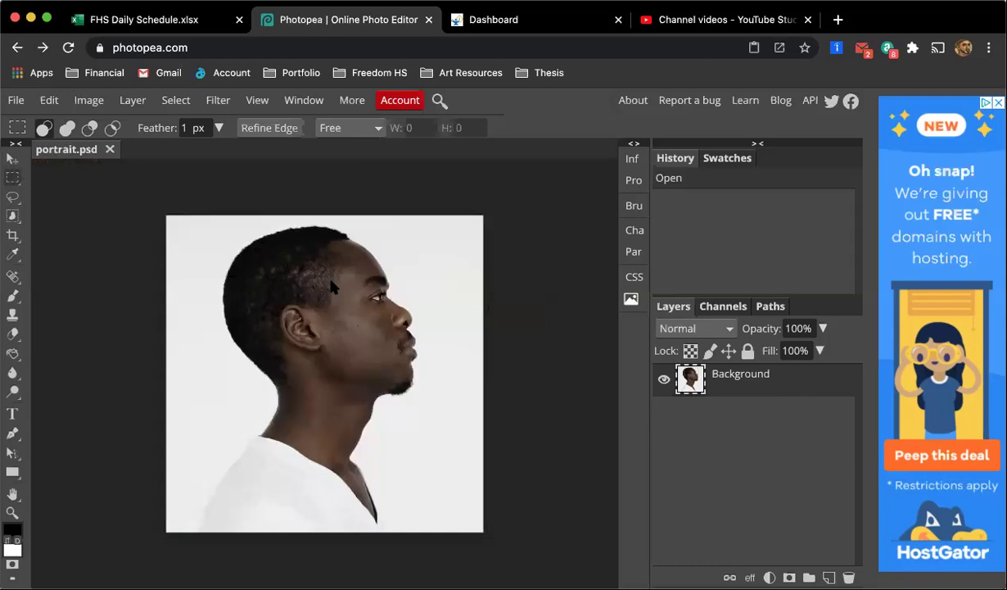
click(373, 292)
Place the landscape image over the portrait, enlarge it to about 143% by 151%, and position it to cover the canvas
click(13, 102)
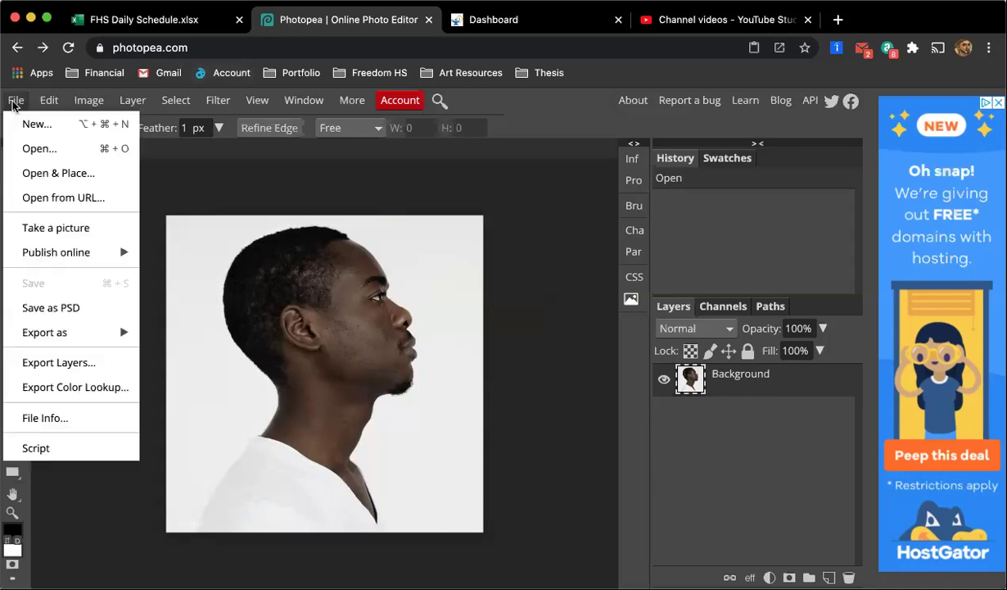
click(49, 174)
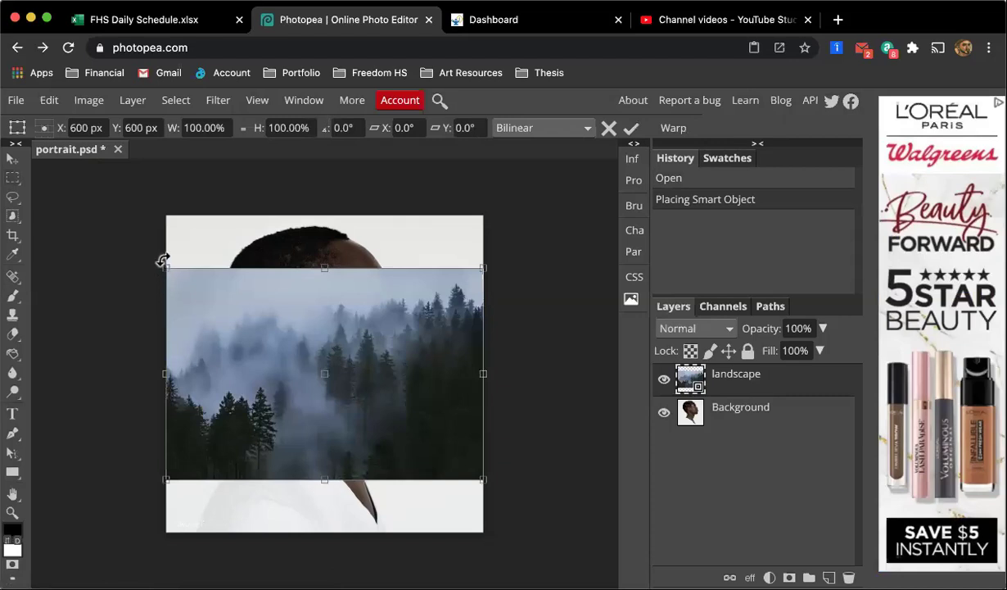
drag(165, 266, 118, 220)
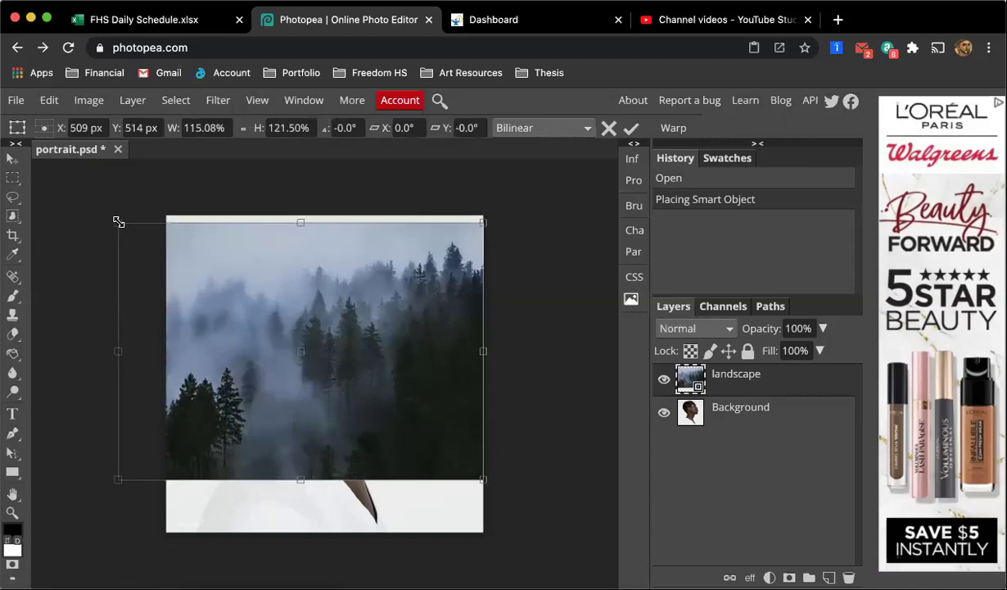
drag(483, 480, 570, 542)
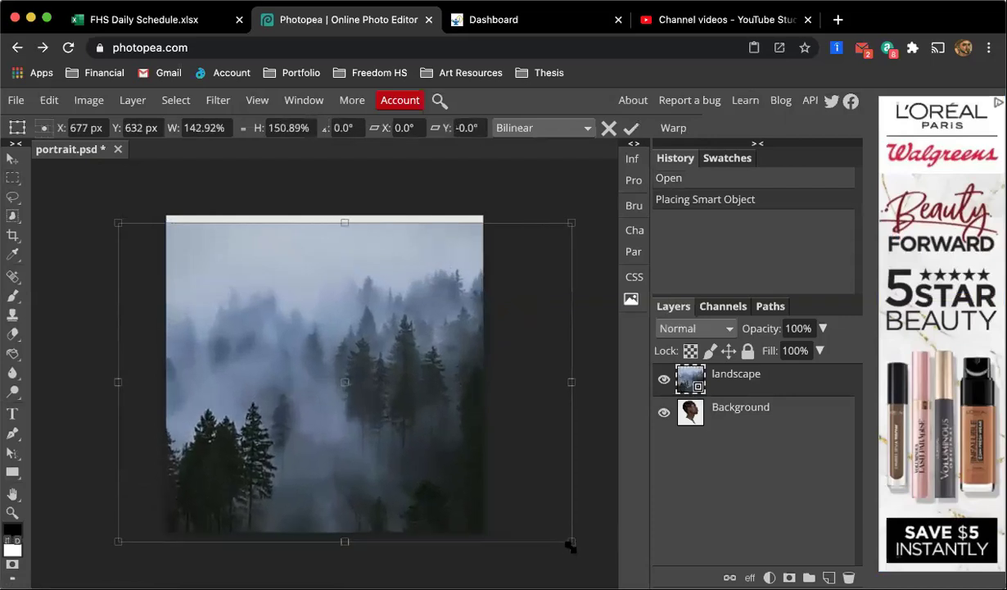
drag(497, 514, 416, 508)
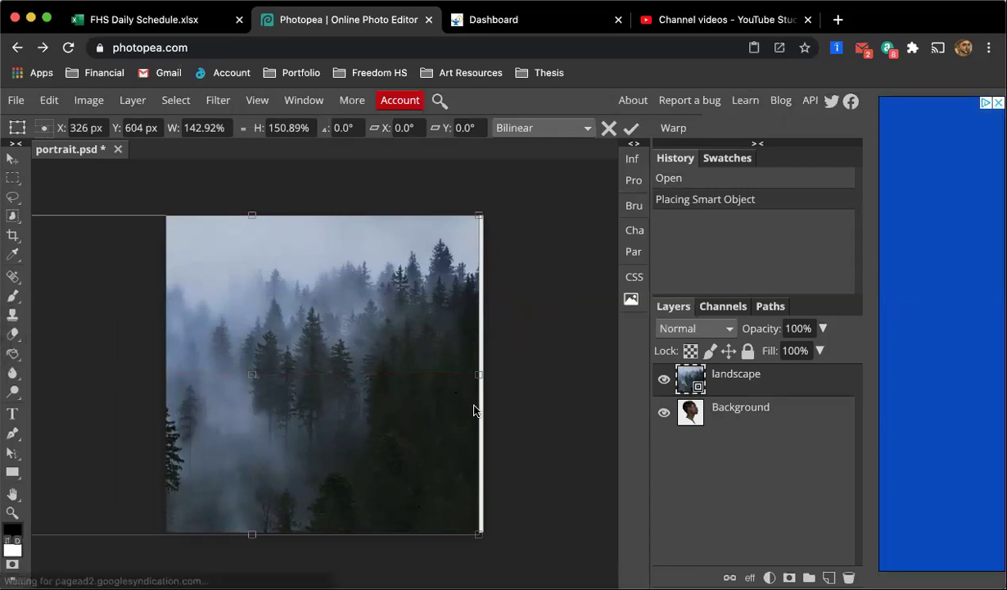
drag(436, 411, 443, 411)
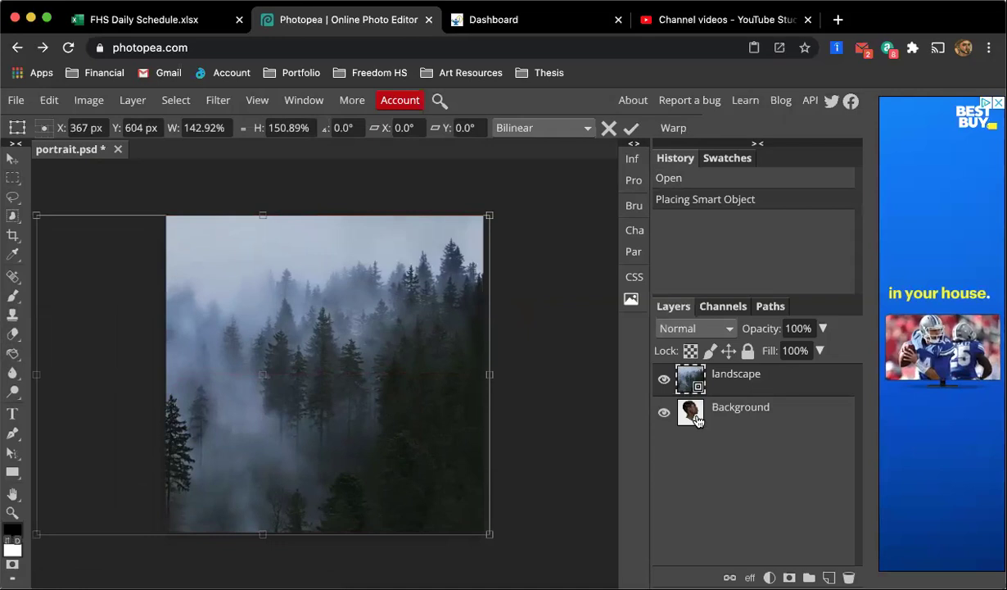
Hide and show the landscape layer to compare the trees with the portrait beneath
click(664, 381)
click(664, 381)
click(663, 381)
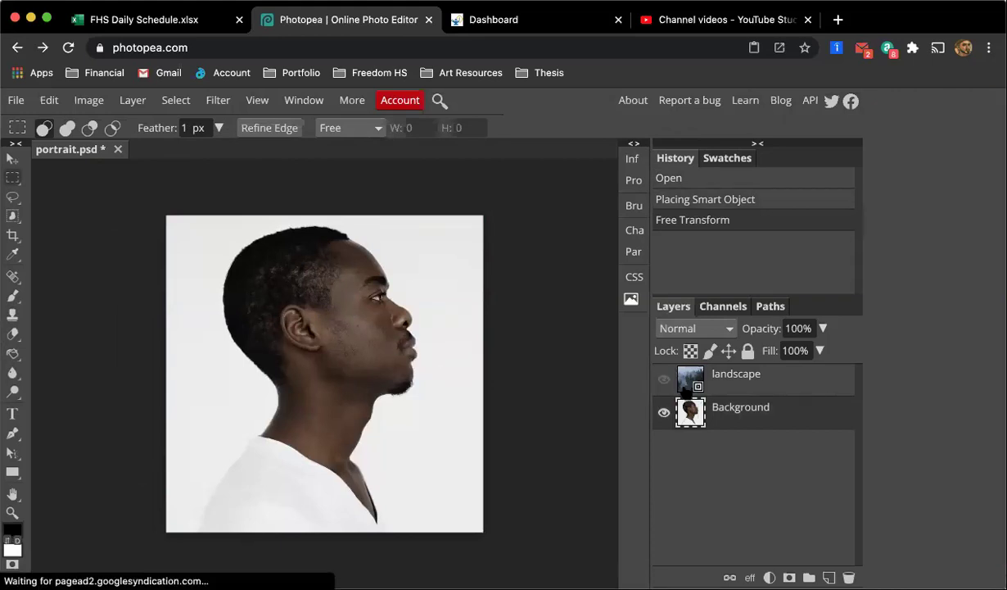
click(687, 390)
click(664, 380)
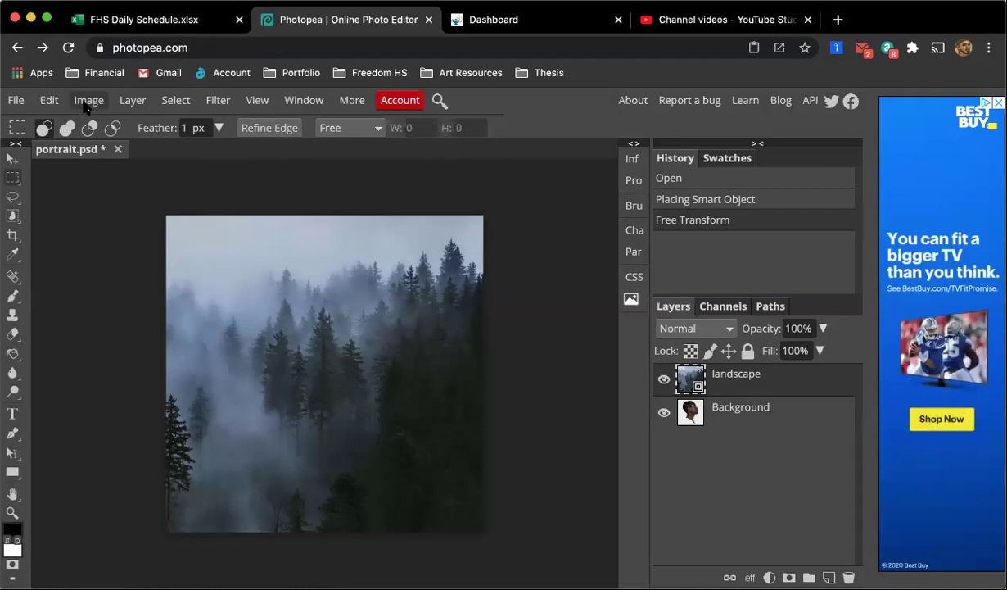
Flip the landscape layer horizontally and shift it so the forest covers the head and most of the canvas
click(46, 110)
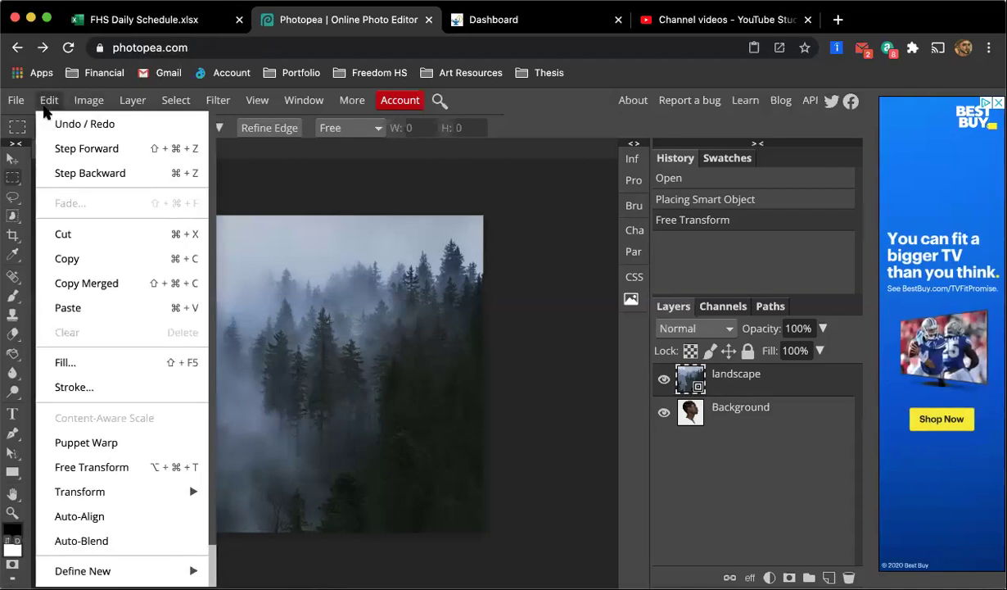
mouse_move(175, 488)
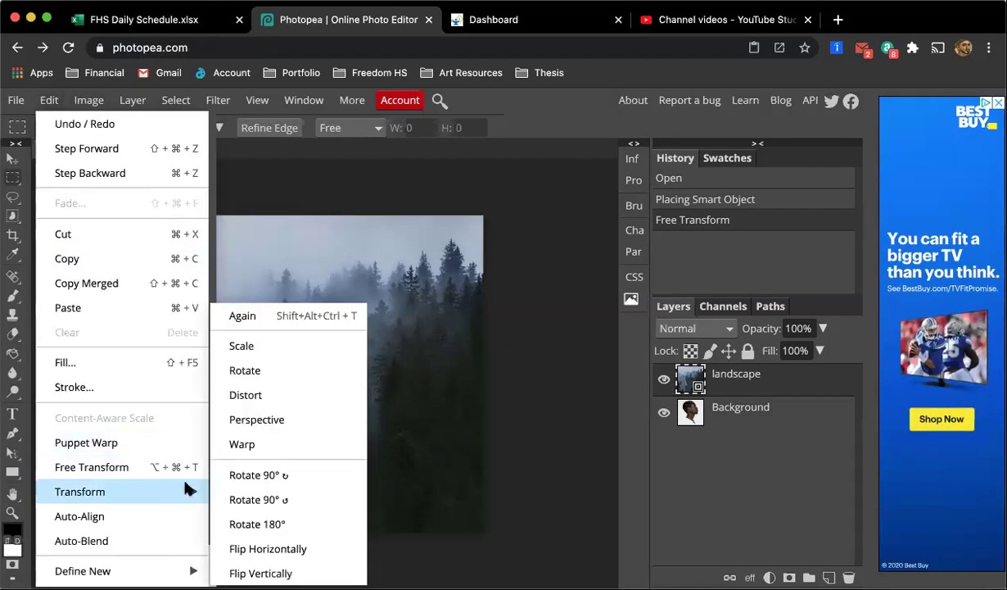
click(239, 549)
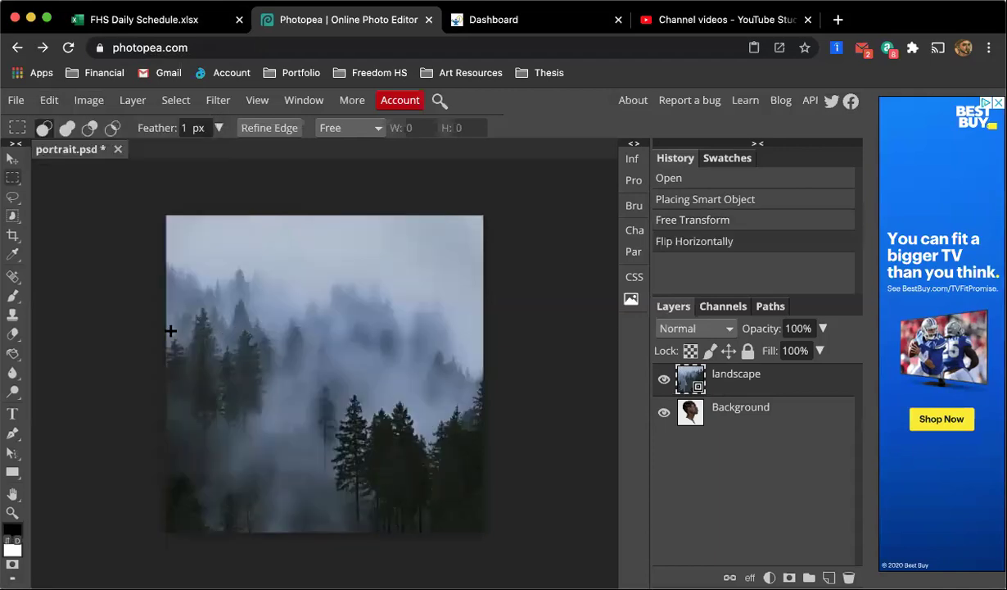
click(12, 158)
drag(253, 254, 608, 378)
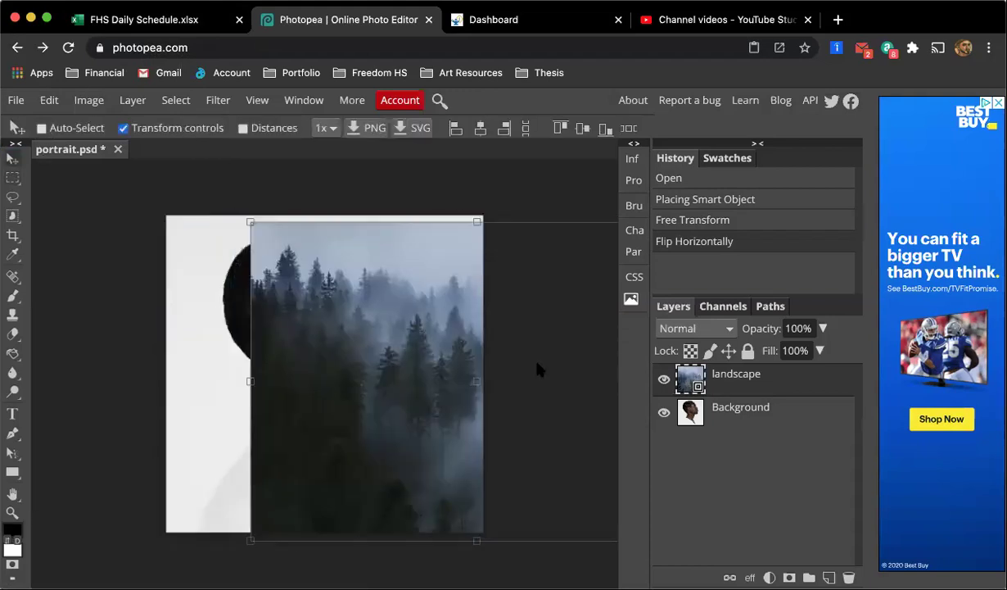
drag(413, 351, 356, 345)
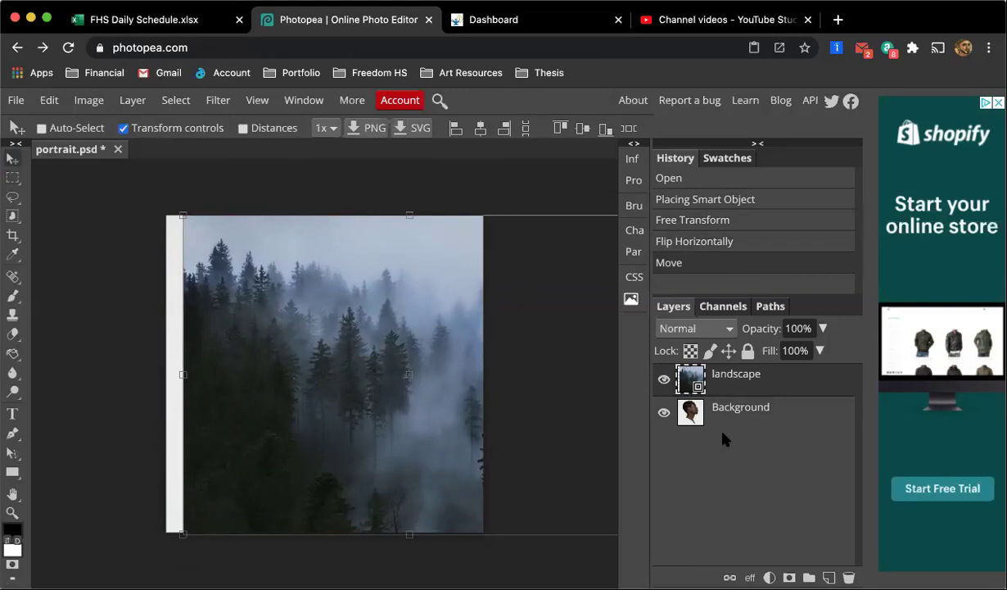
Hide the landscape layer and start a Black & White adjustment on the Background layer with Red 208 and Yellow 220
click(666, 383)
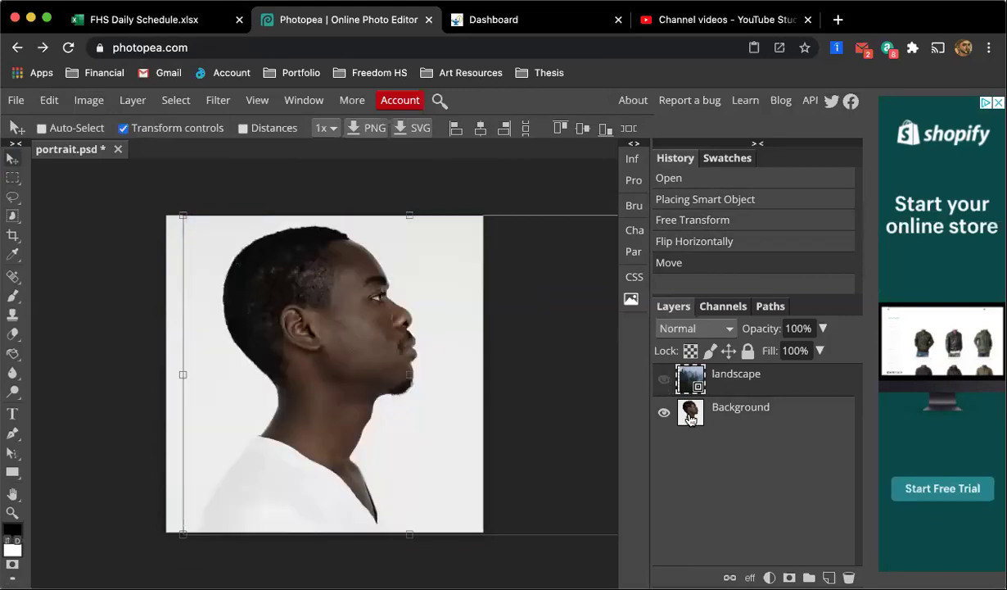
click(662, 401)
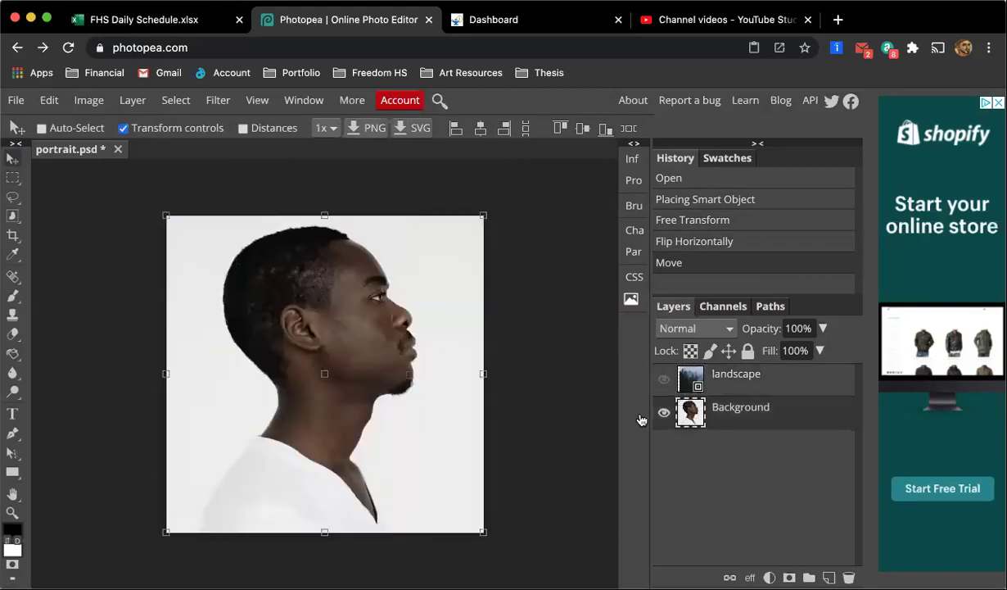
click(82, 101)
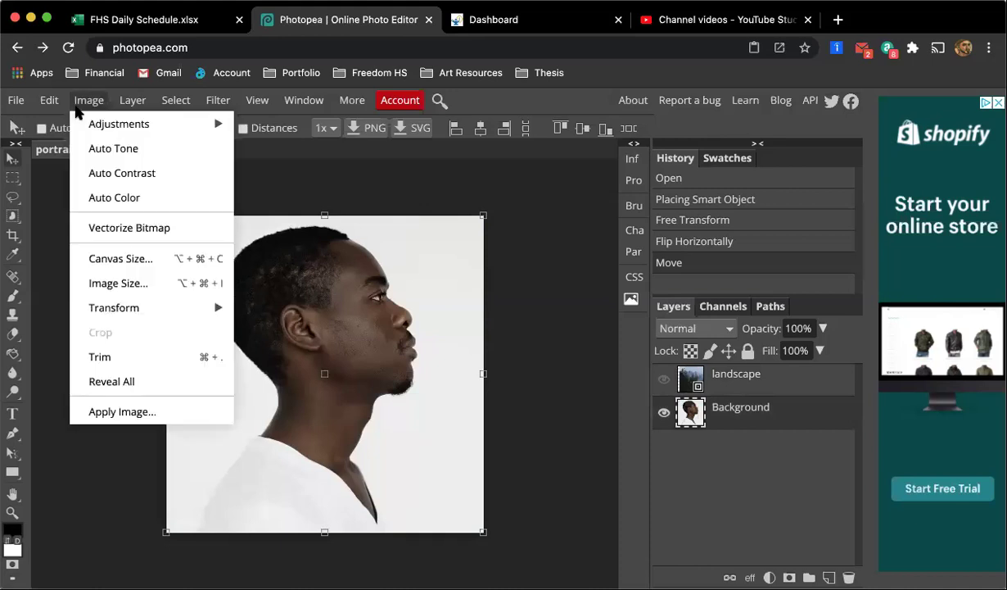
mouse_move(111, 119)
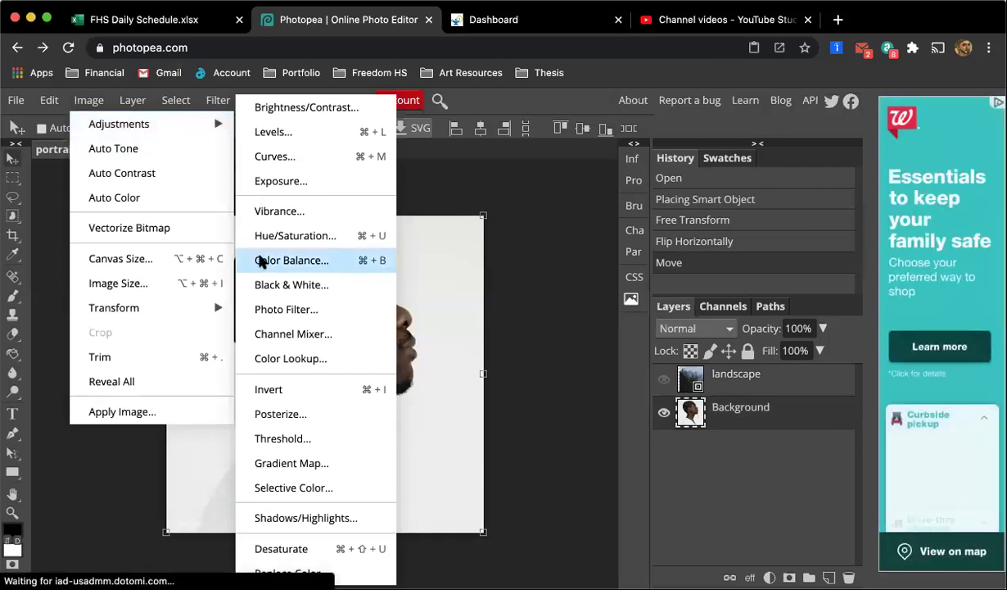
click(270, 288)
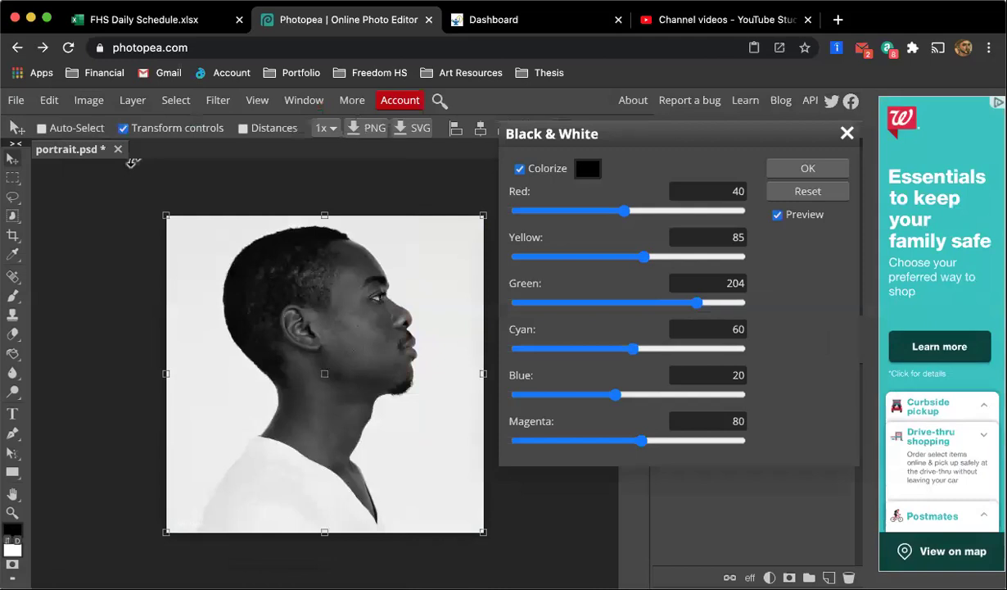
drag(551, 137, 551, 123)
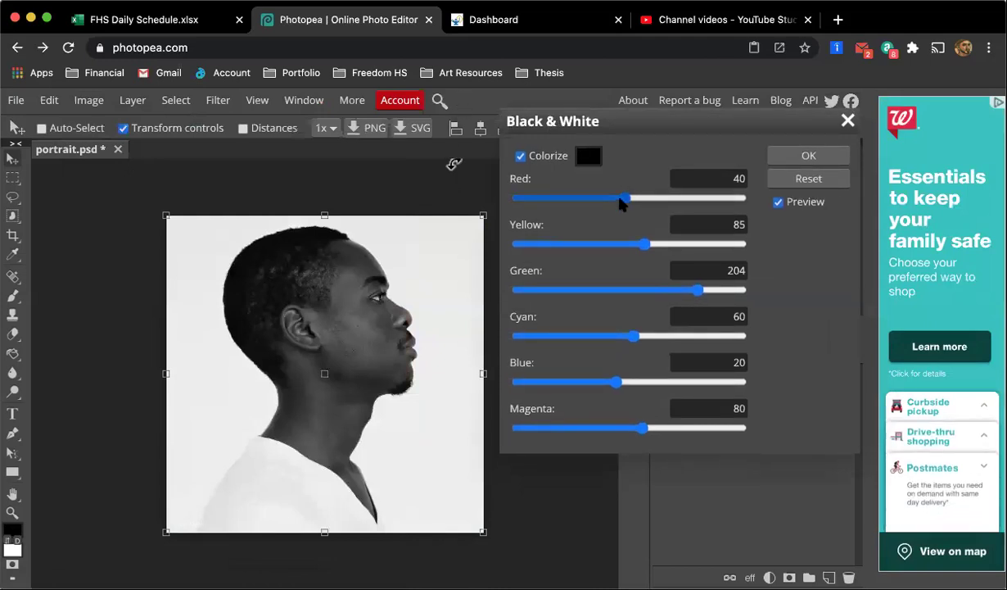
drag(622, 203, 697, 195)
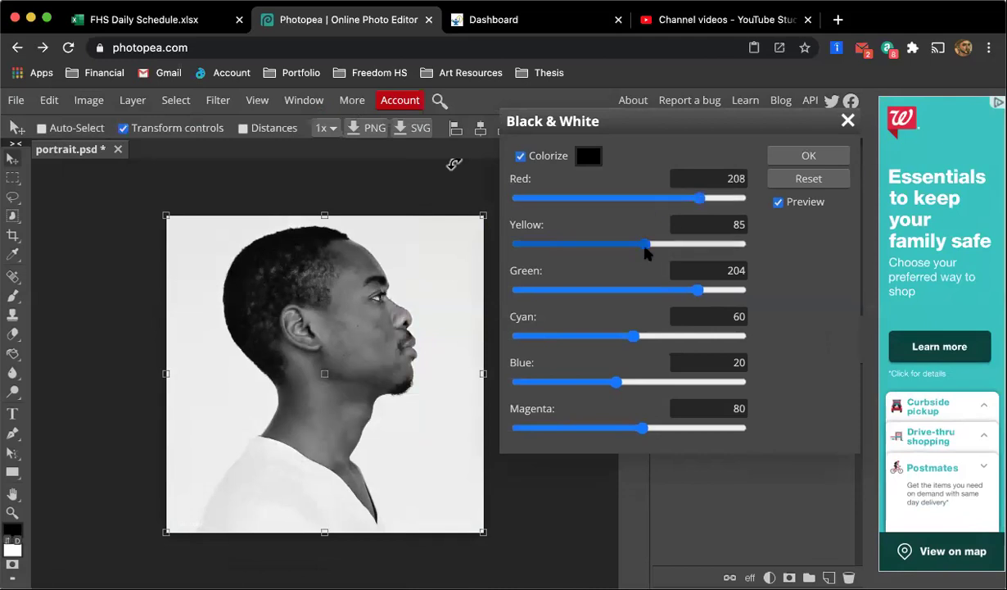
click(604, 244)
drag(716, 223, 706, 245)
Set Green to -53, Cyan to 95, Blue to 0 and Magenta to 55, and apply the Black & White adjustment
drag(696, 290, 646, 290)
drag(575, 320, 790, 290)
drag(525, 311, 580, 317)
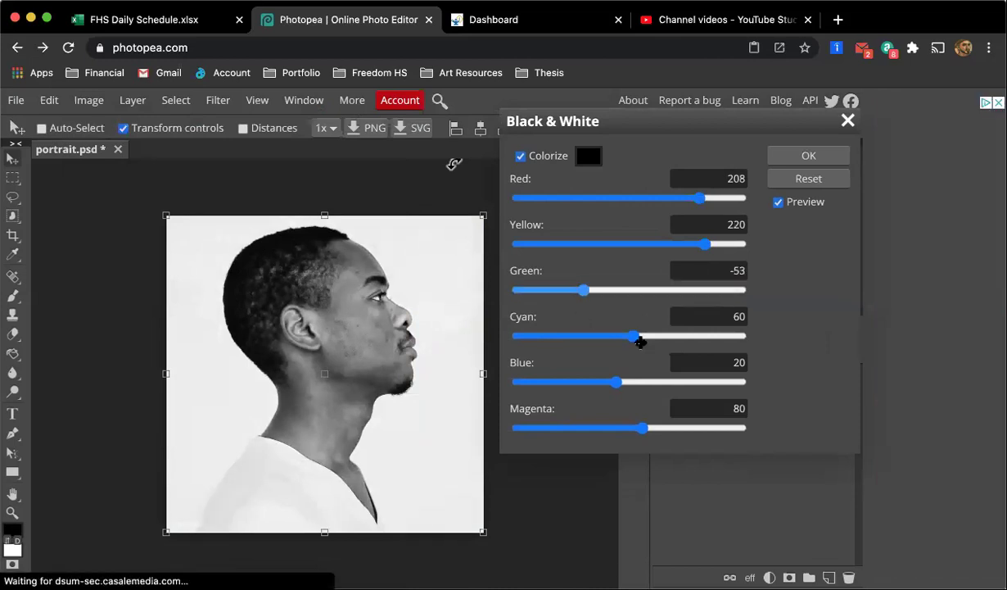
mouse_move(634, 336)
mouse_down()
mouse_move(684, 318)
mouse_move(627, 320)
mouse_move(645, 314)
mouse_move(650, 332)
mouse_up()
drag(622, 385, 630, 427)
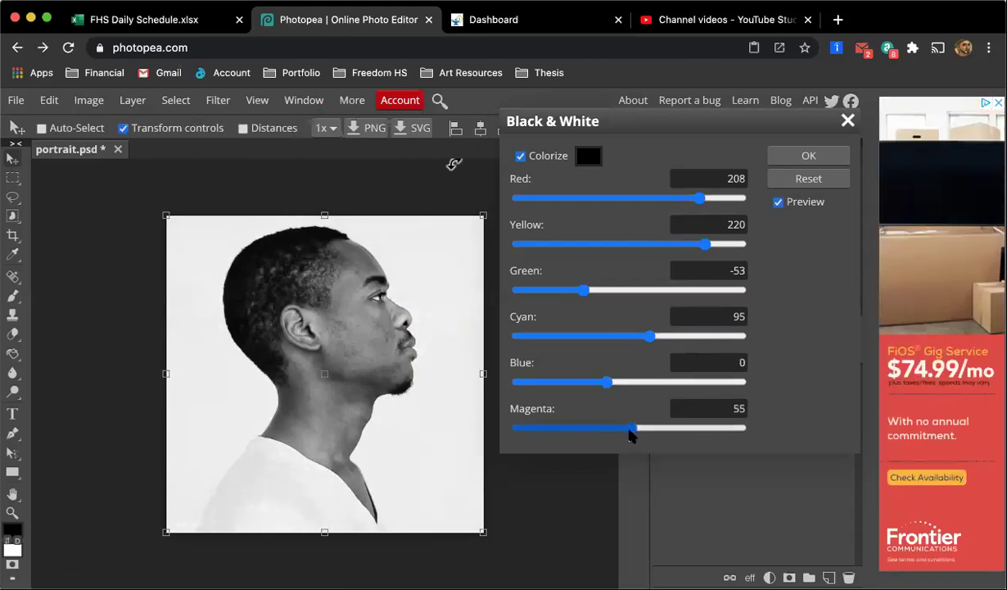
click(782, 159)
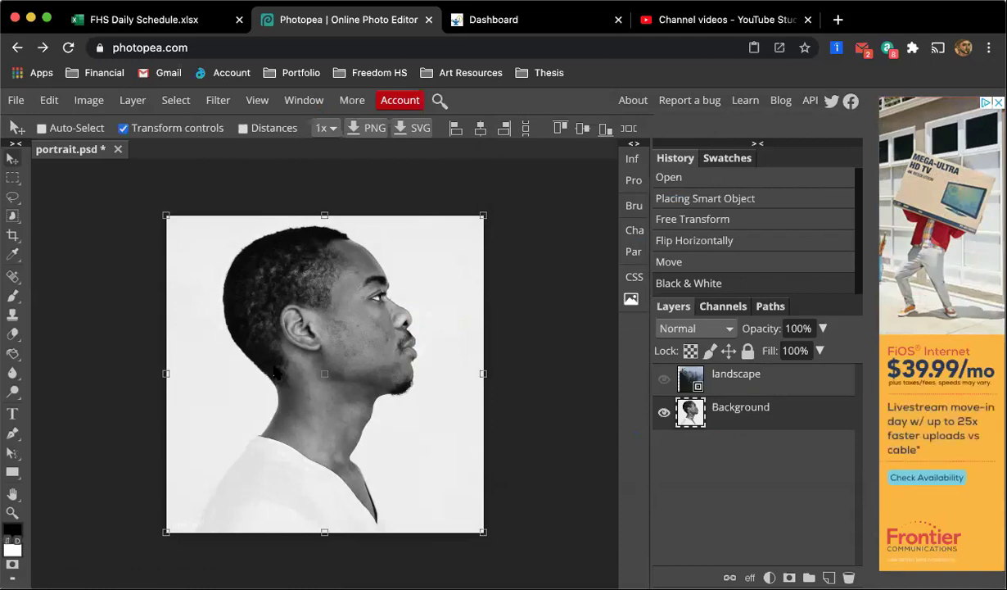
Duplicate the black-and-white Background layer and move the copy above the landscape layer
click(747, 389)
click(12, 333)
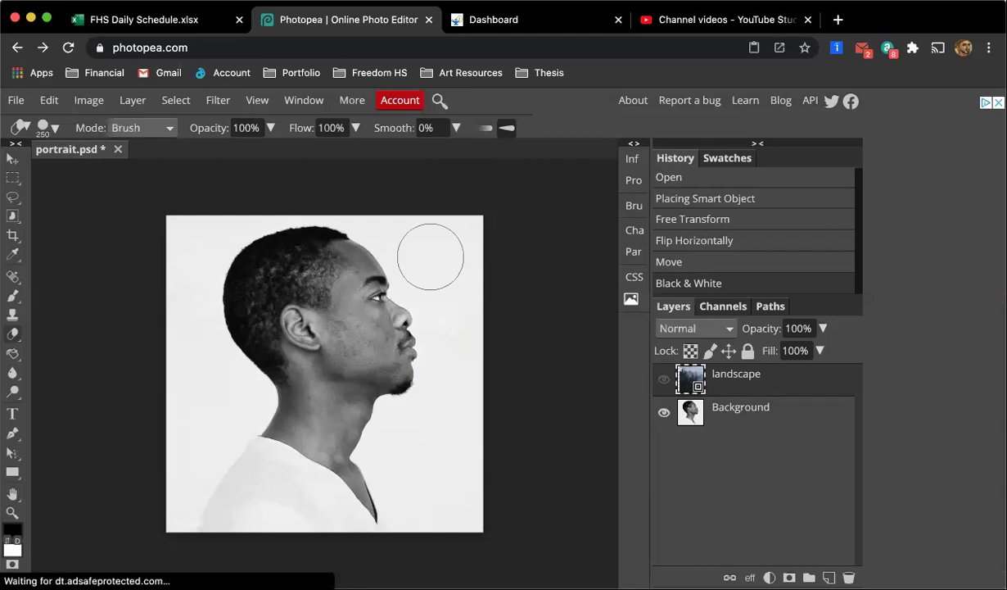
click(755, 408)
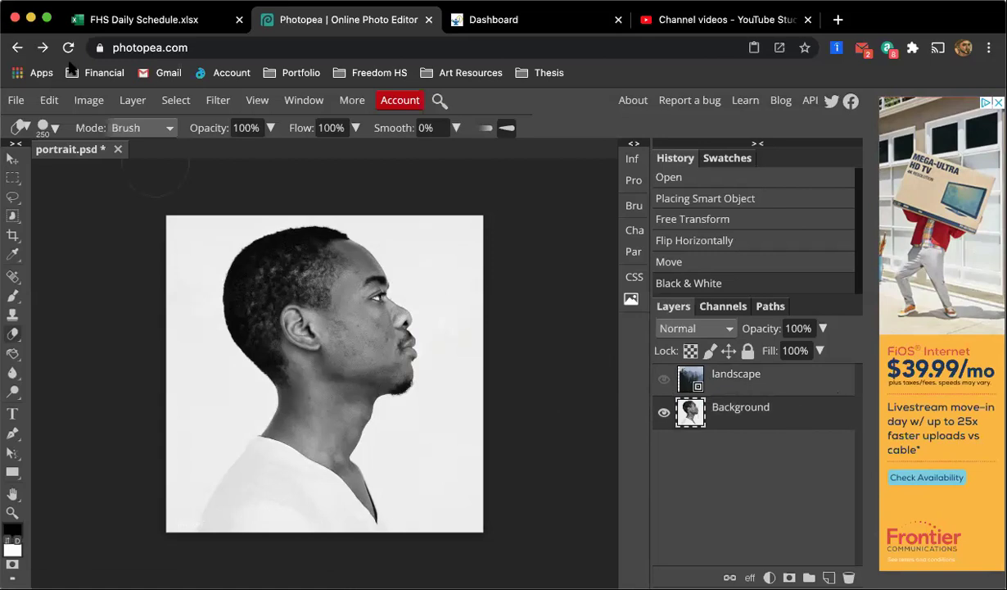
click(131, 100)
click(162, 148)
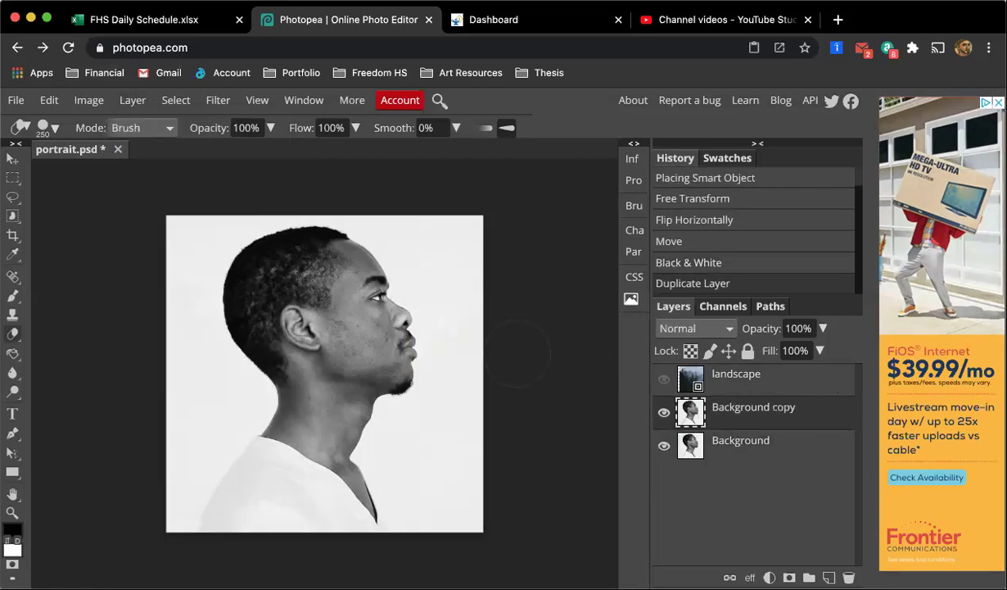
drag(768, 401, 762, 373)
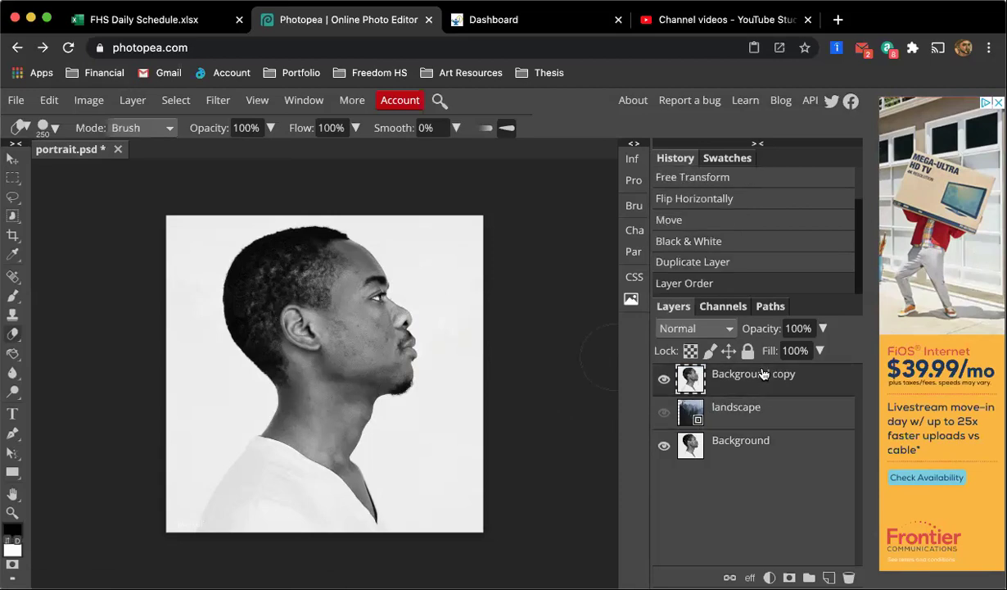
Make the landscape layer visible again and check it by briefly hiding the Background copy, leaving the landscape layer selected
click(764, 413)
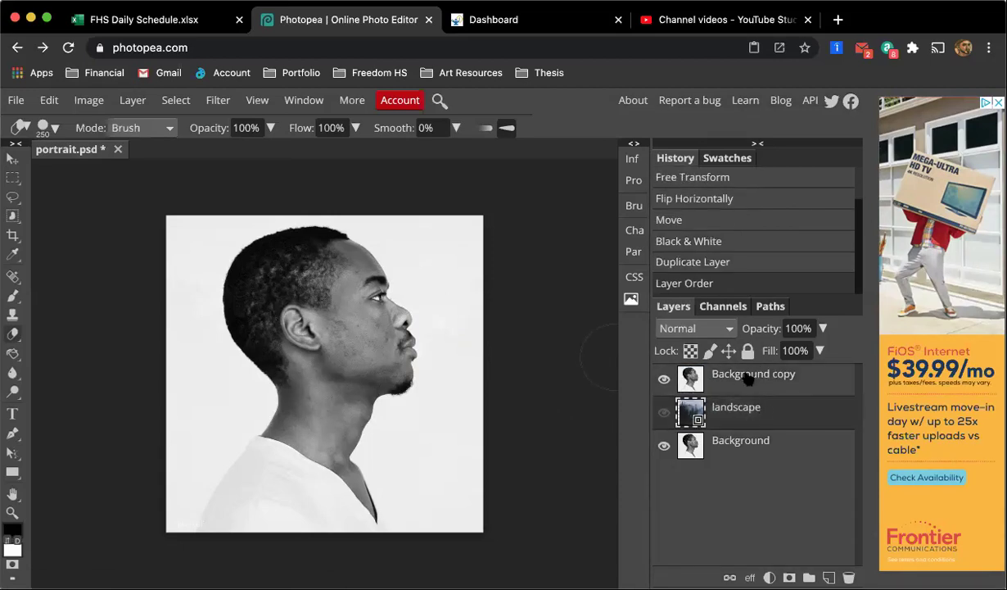
click(741, 378)
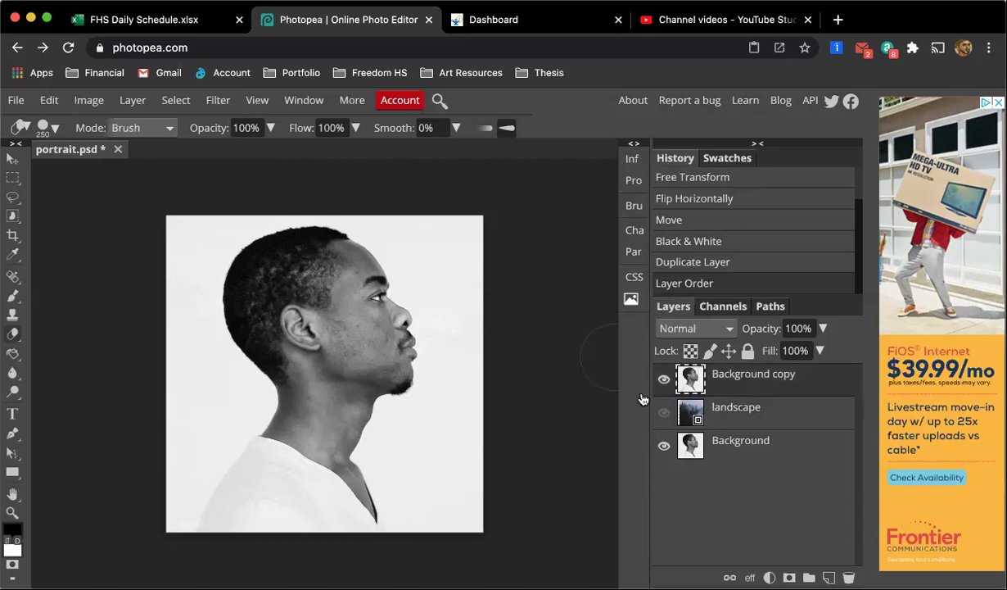
click(664, 412)
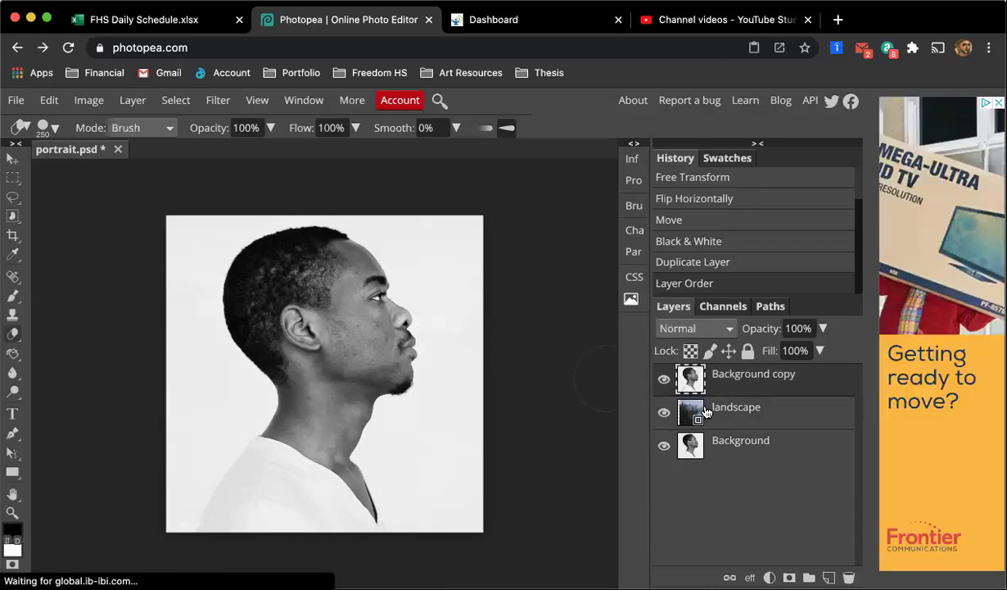
click(686, 412)
click(663, 379)
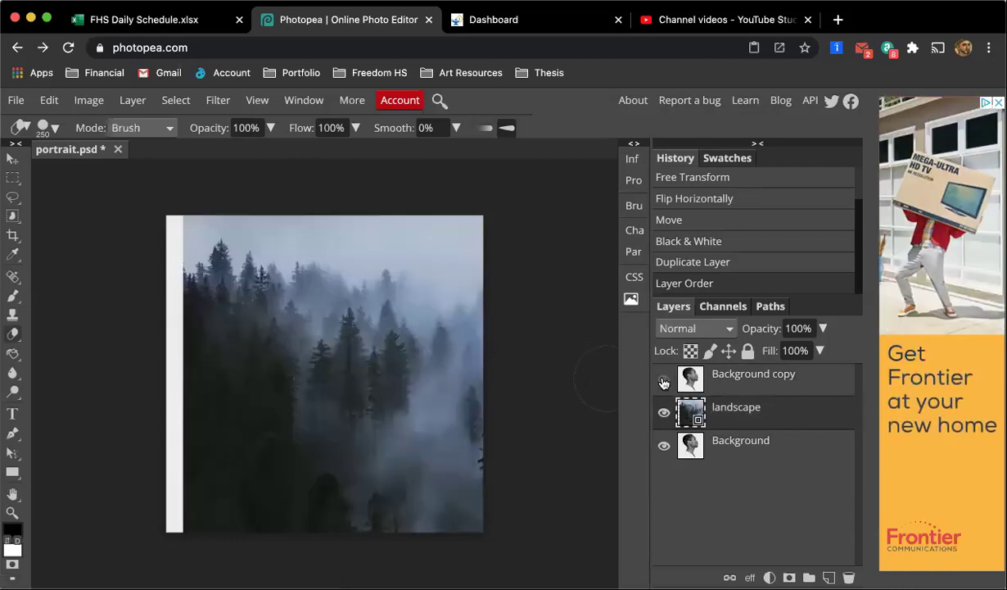
click(664, 383)
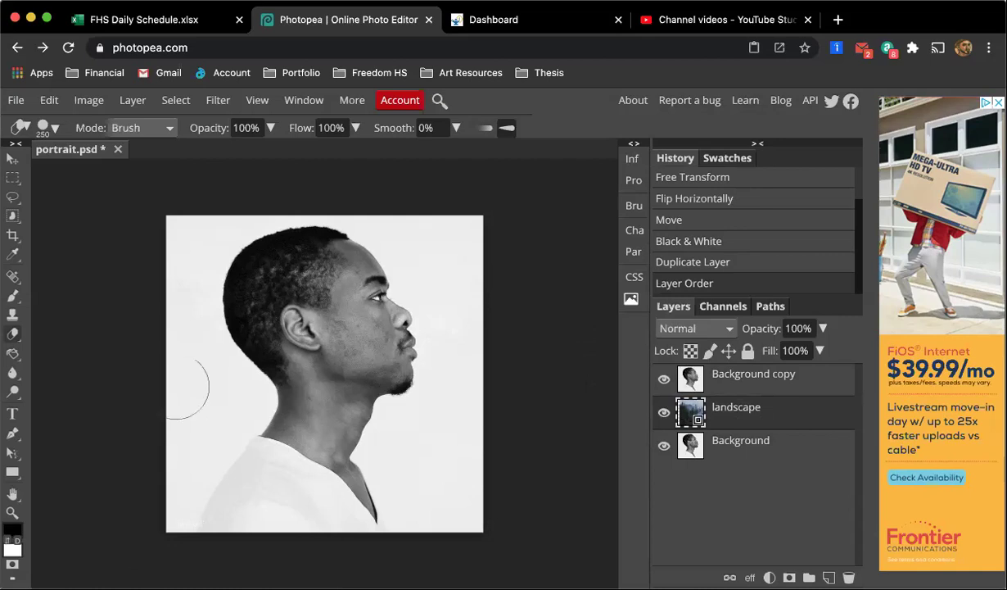
Select the man's head and neck on the Background copy layer with the Object Selection tool
click(15, 198)
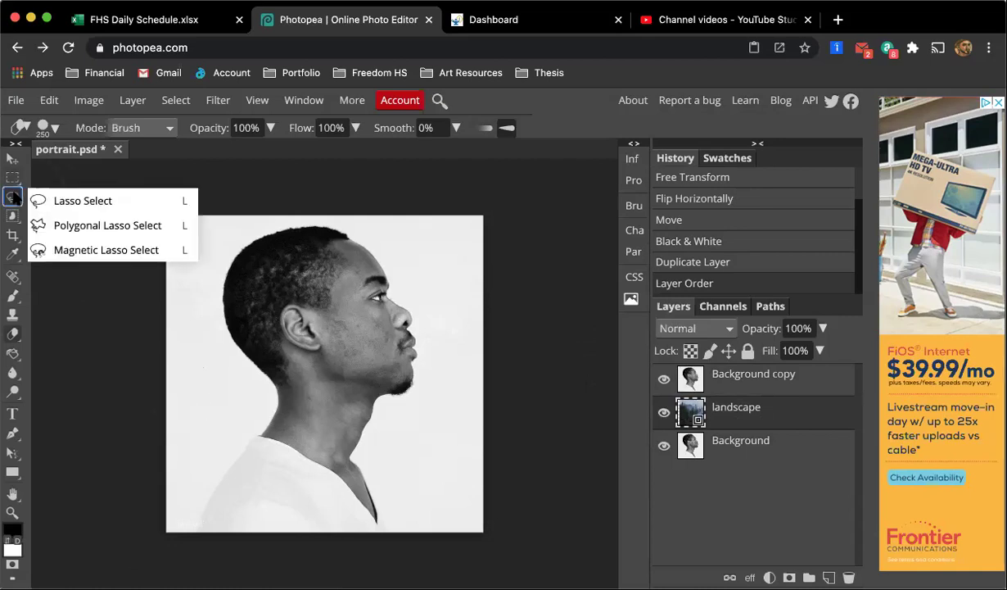
click(15, 216)
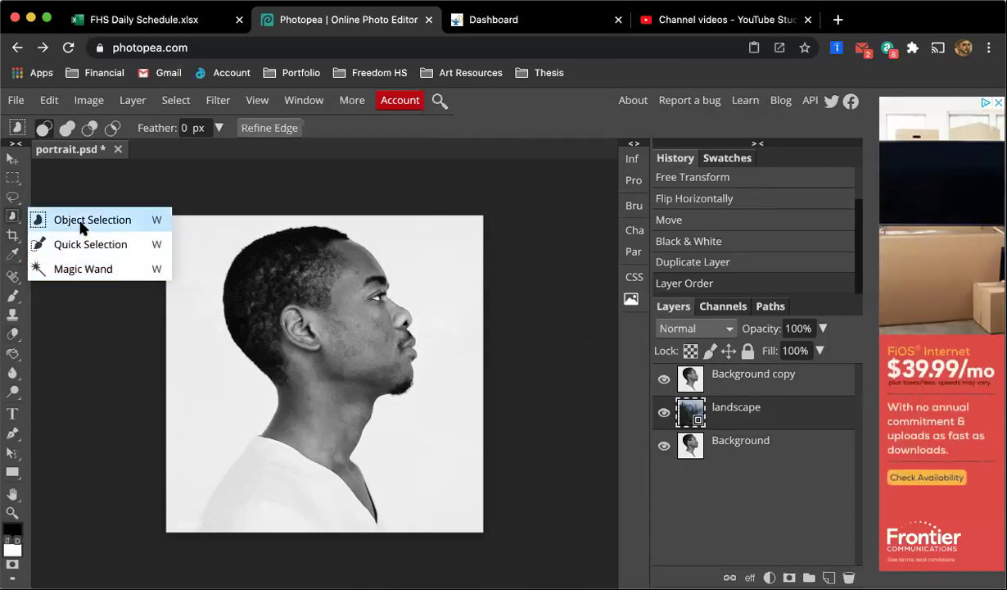
click(82, 222)
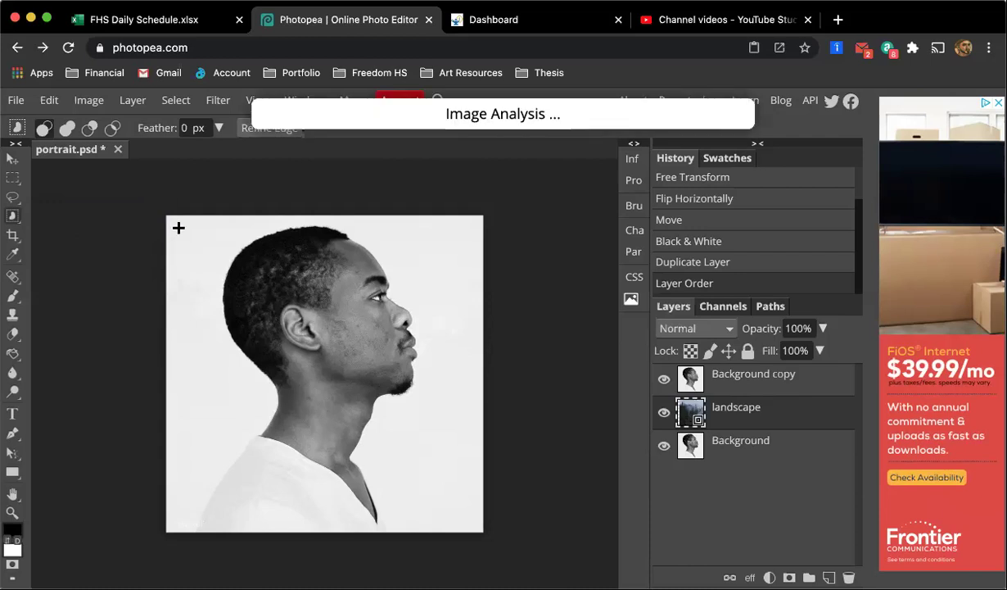
drag(167, 218, 454, 533)
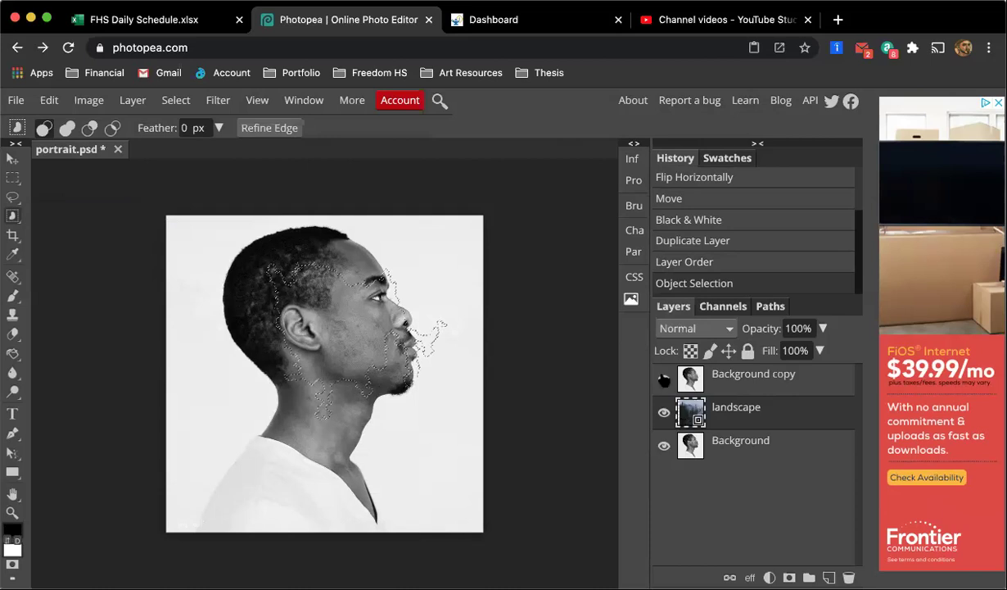
click(692, 377)
key(super+d)
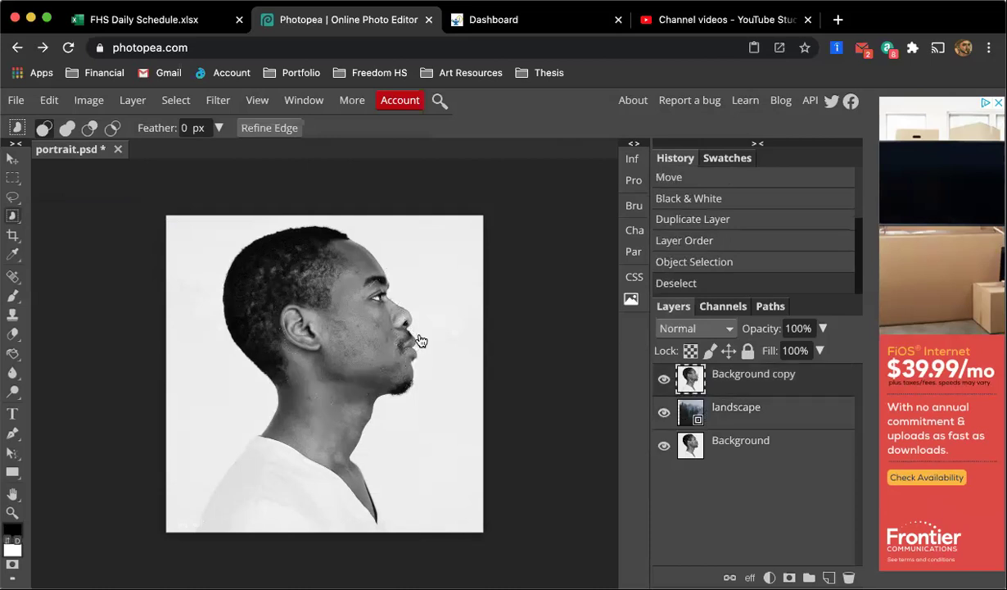
drag(164, 211, 480, 531)
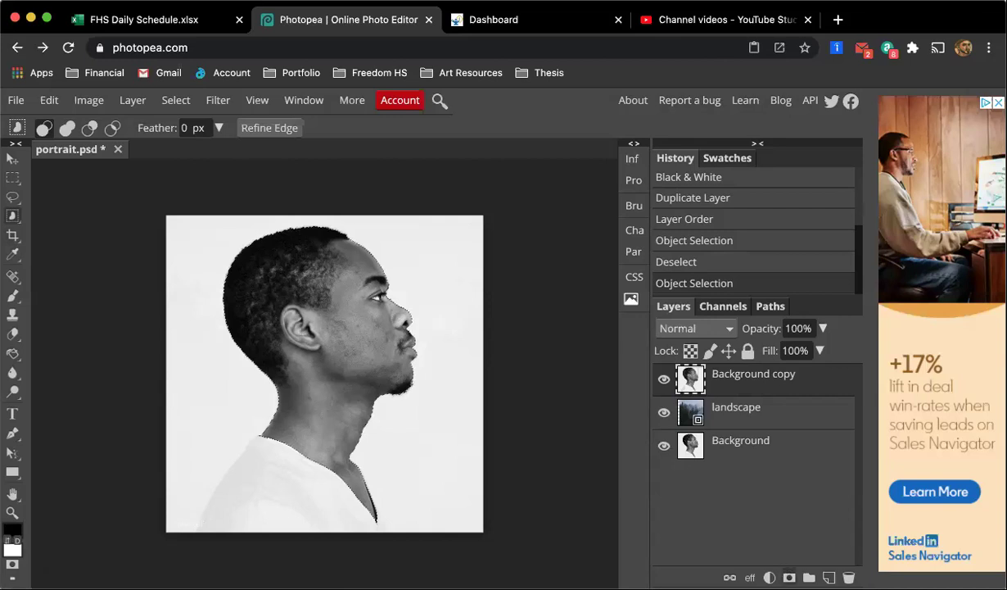
Add a raster mask from the selection to the Background copy layer and invert it so the forest fills the silhouette
click(789, 577)
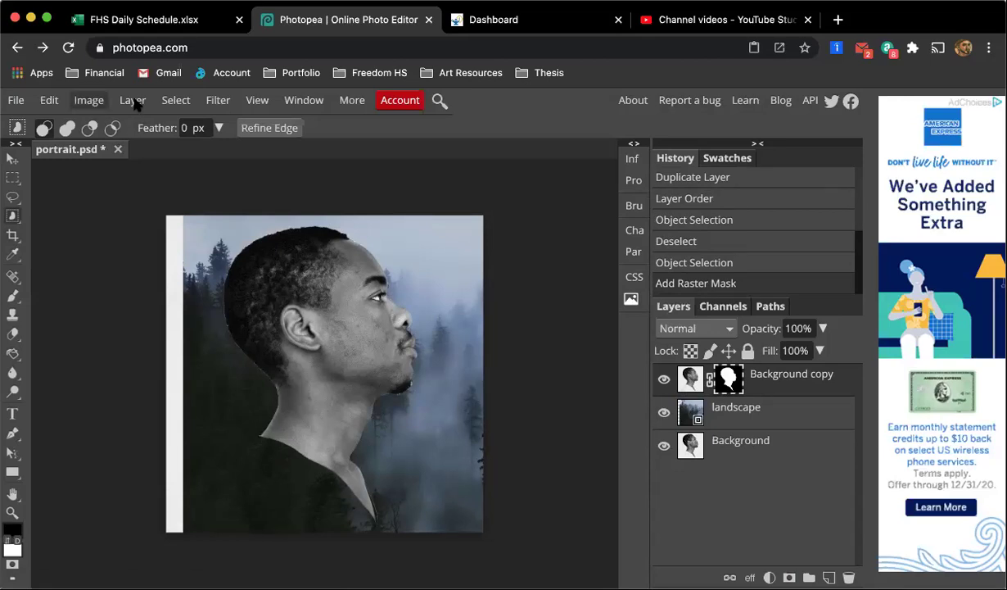
click(92, 102)
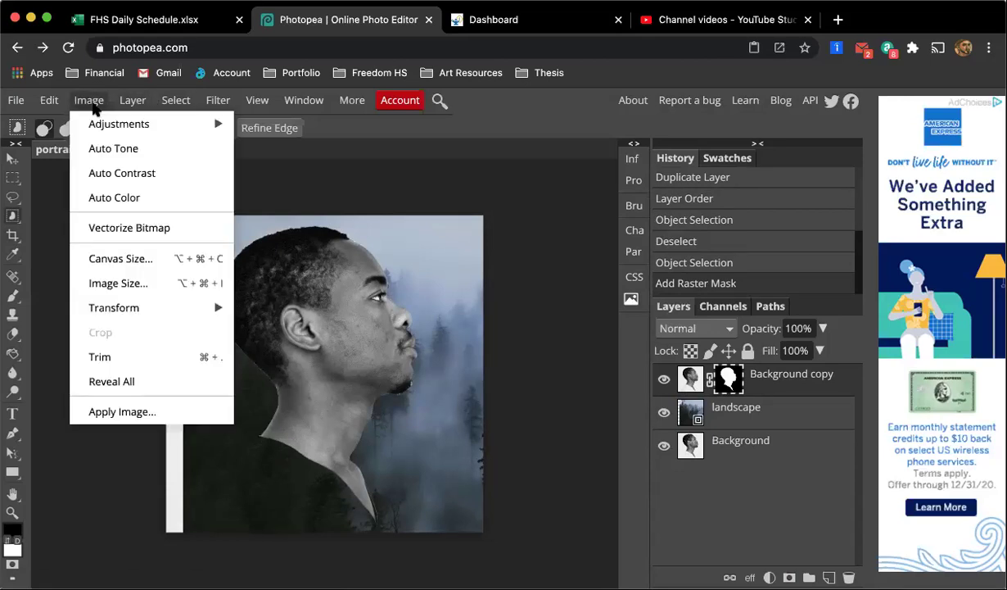
mouse_move(101, 124)
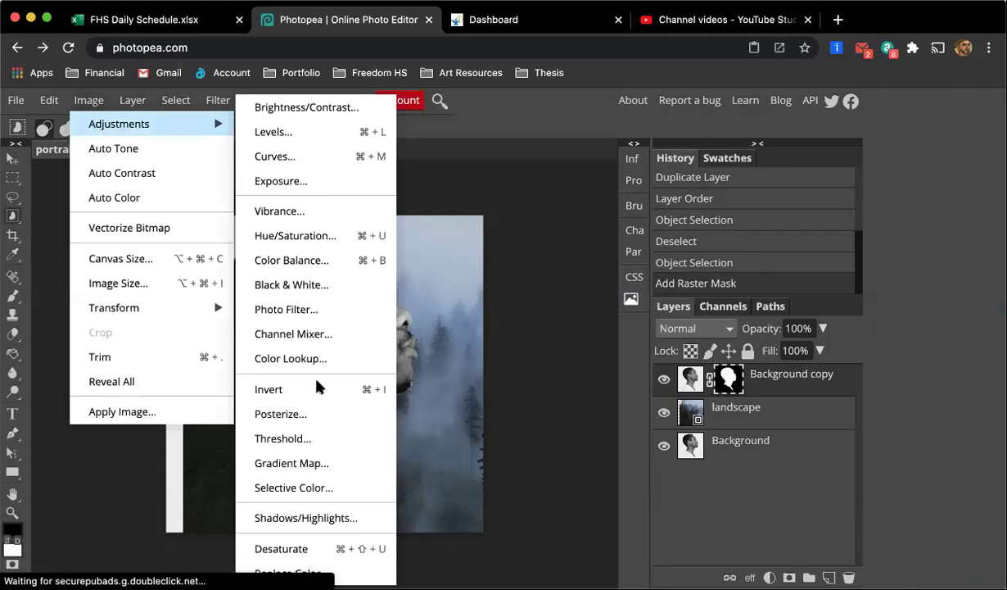
click(320, 390)
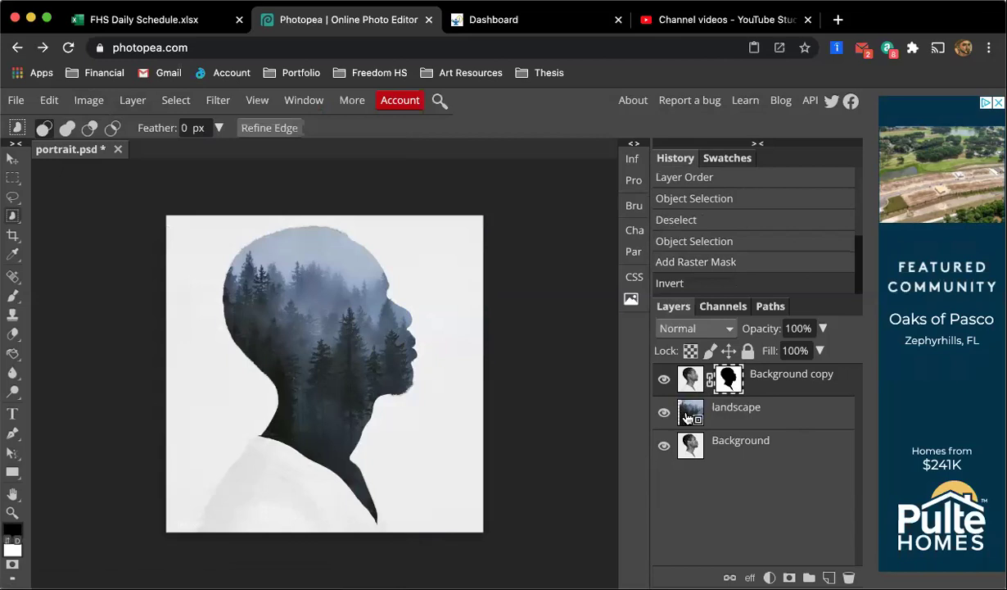
Target the Background copy's mask and set up the Brush tool with white (ffffff) as the foreground colour and size 400
click(689, 451)
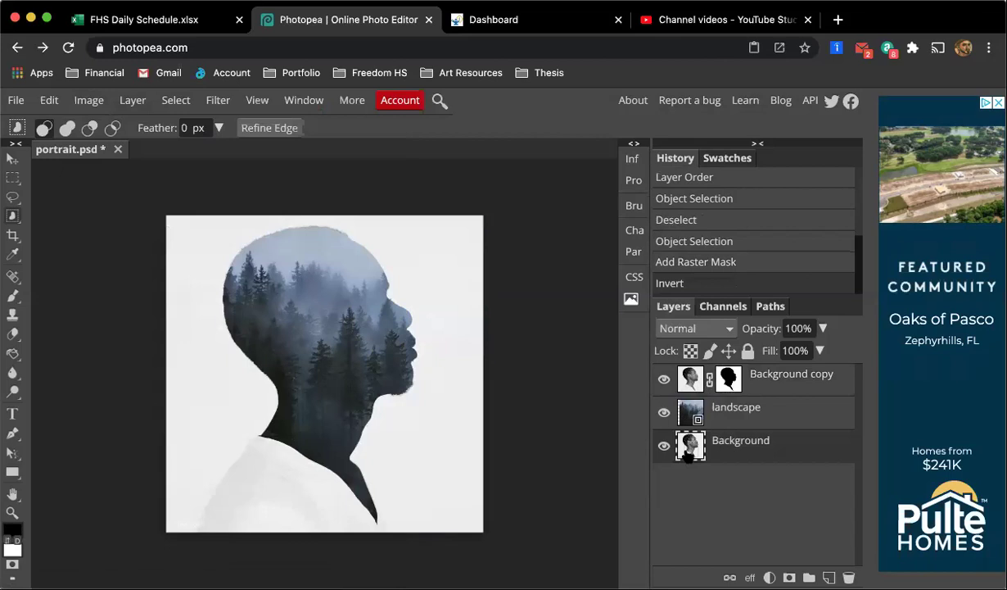
click(695, 375)
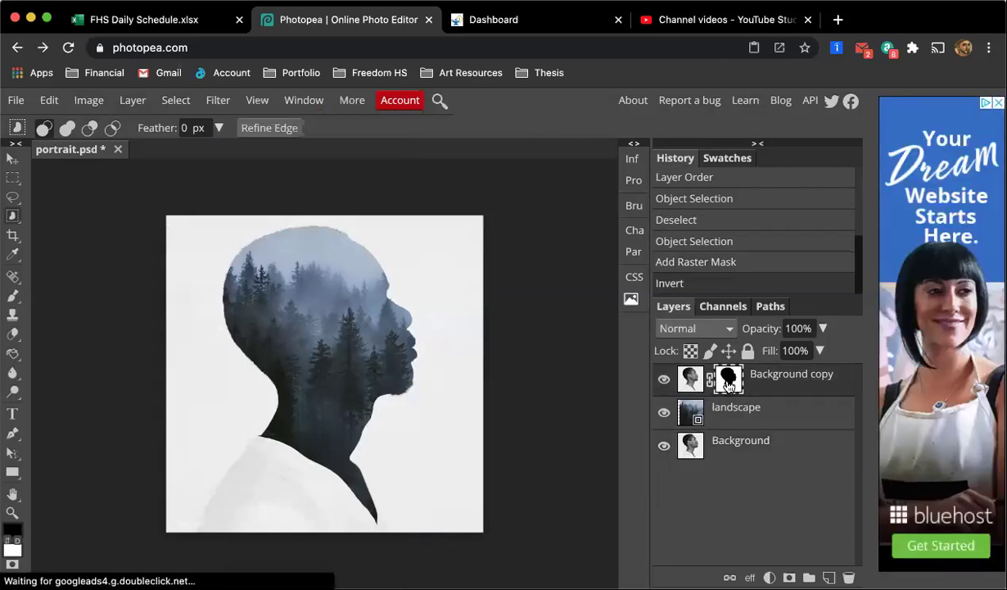
scroll(484, 344, up, 4)
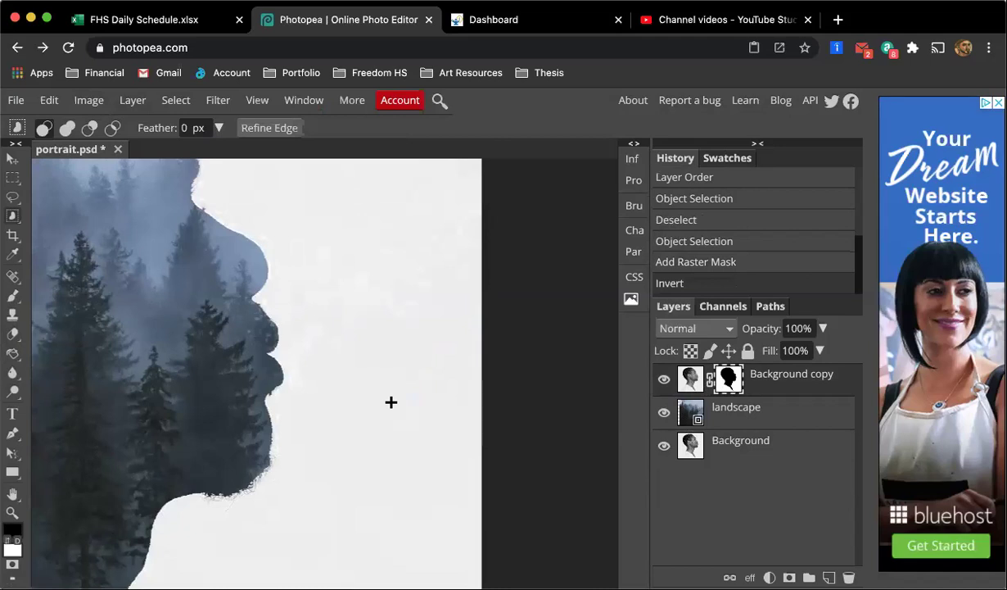
click(13, 297)
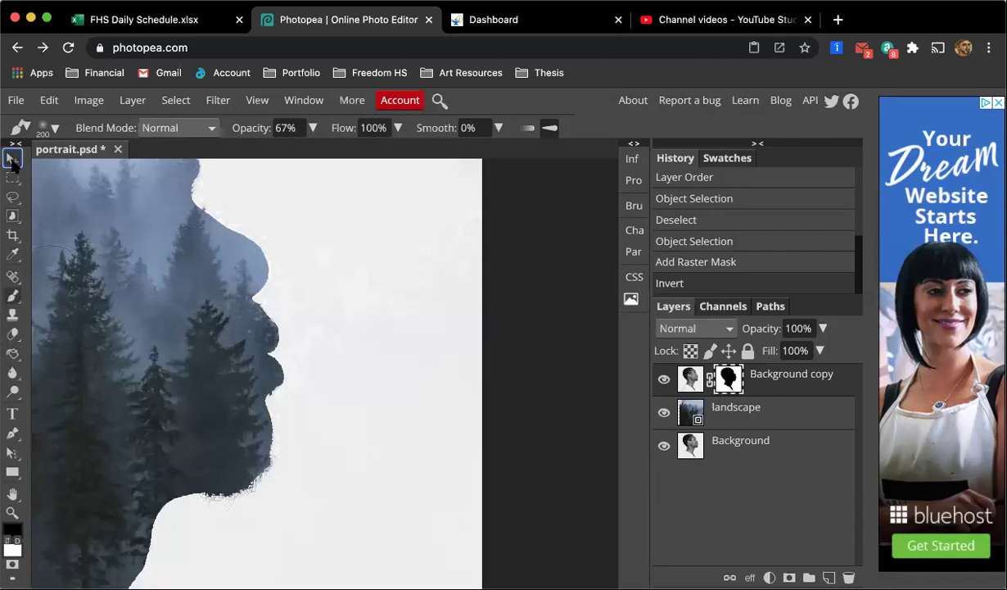
click(12, 158)
click(12, 493)
drag(147, 328, 394, 394)
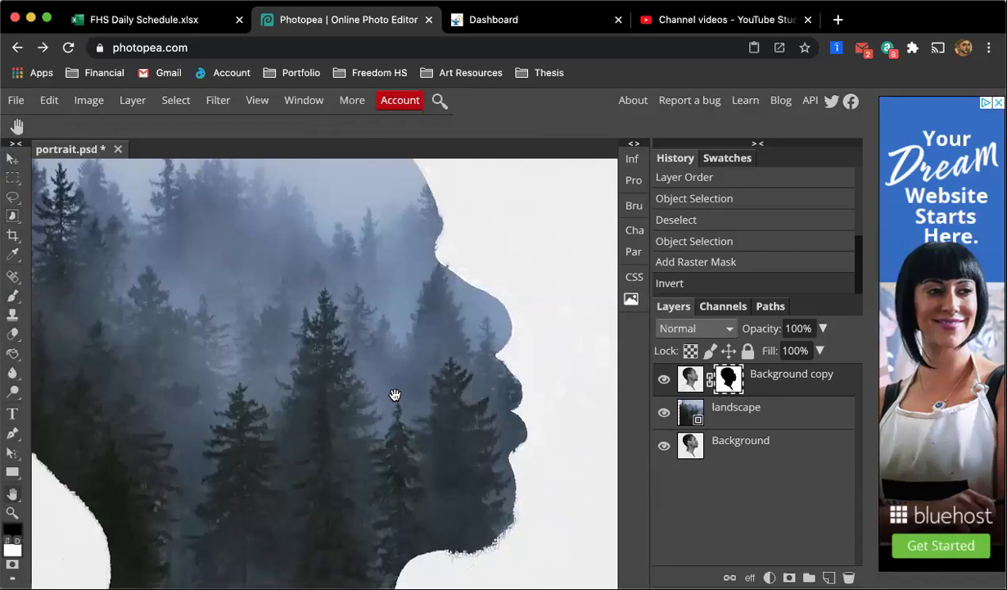
click(13, 296)
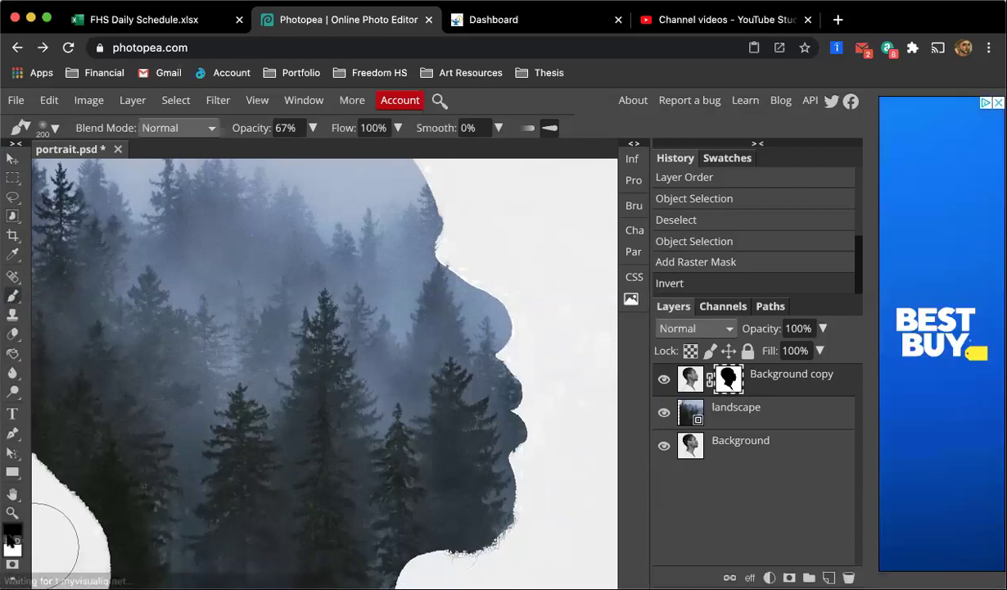
click(8, 538)
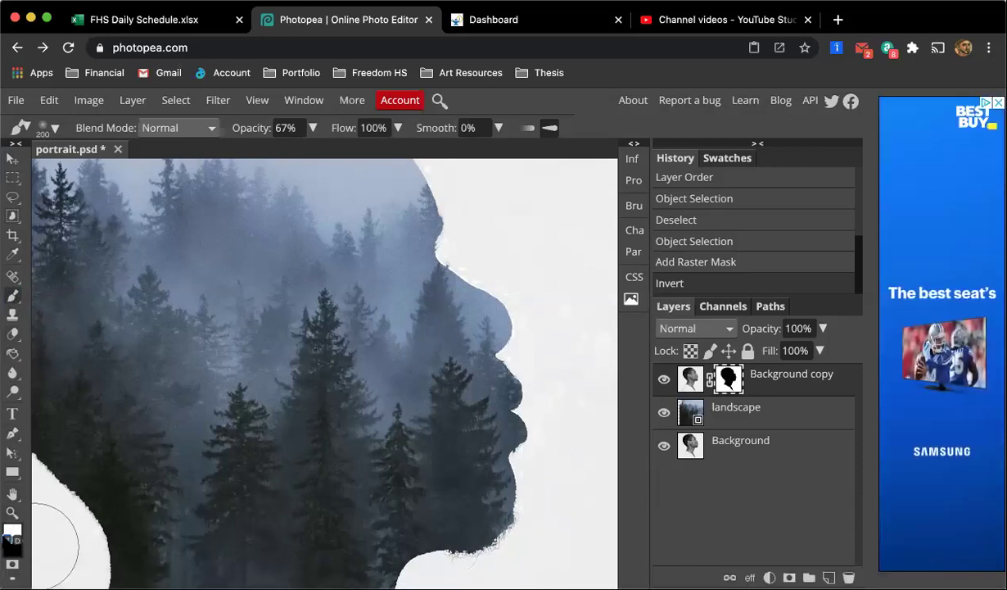
click(18, 532)
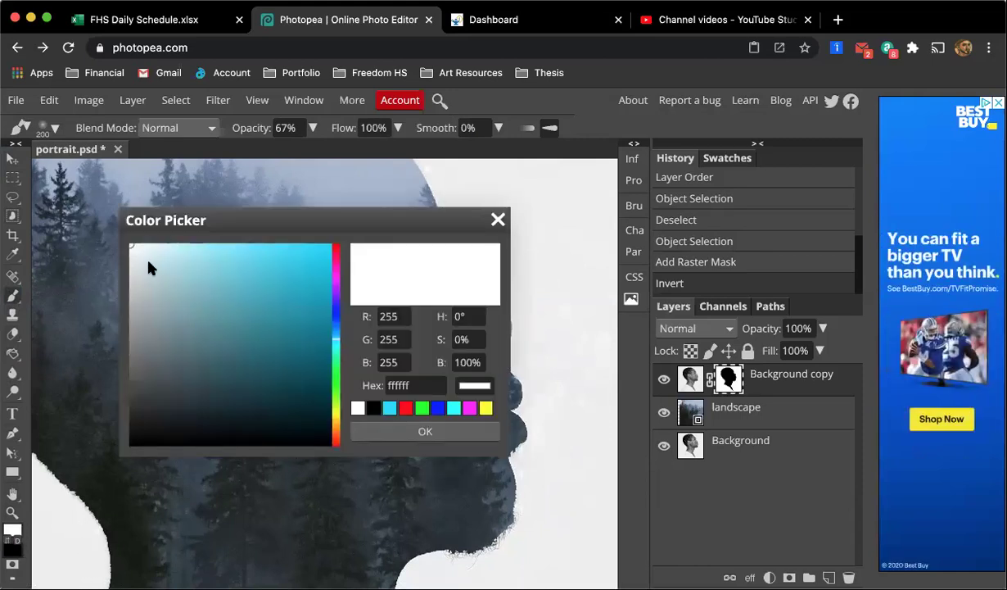
key(Return)
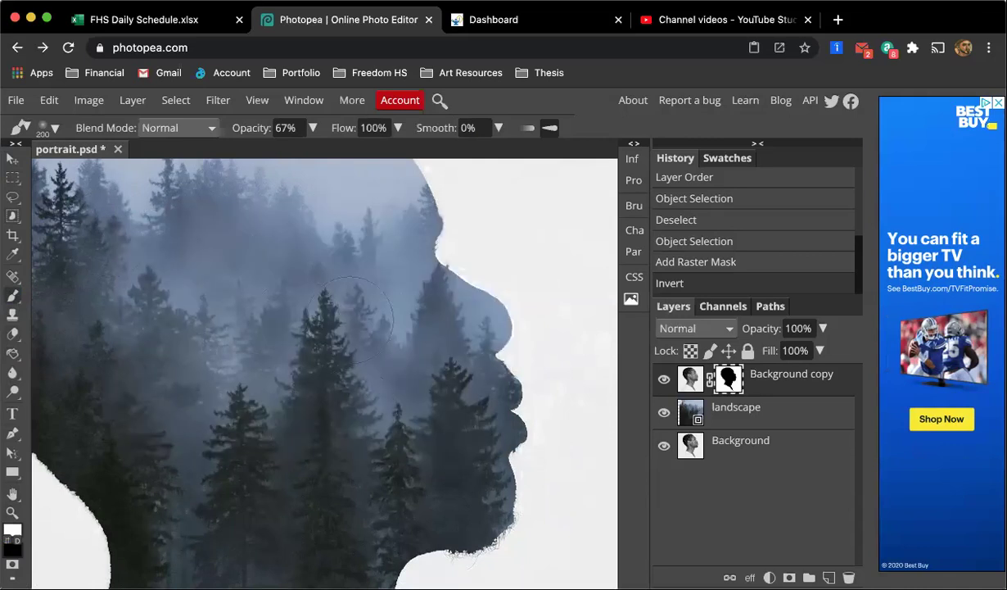
key(bracketright)
key(bracketright)
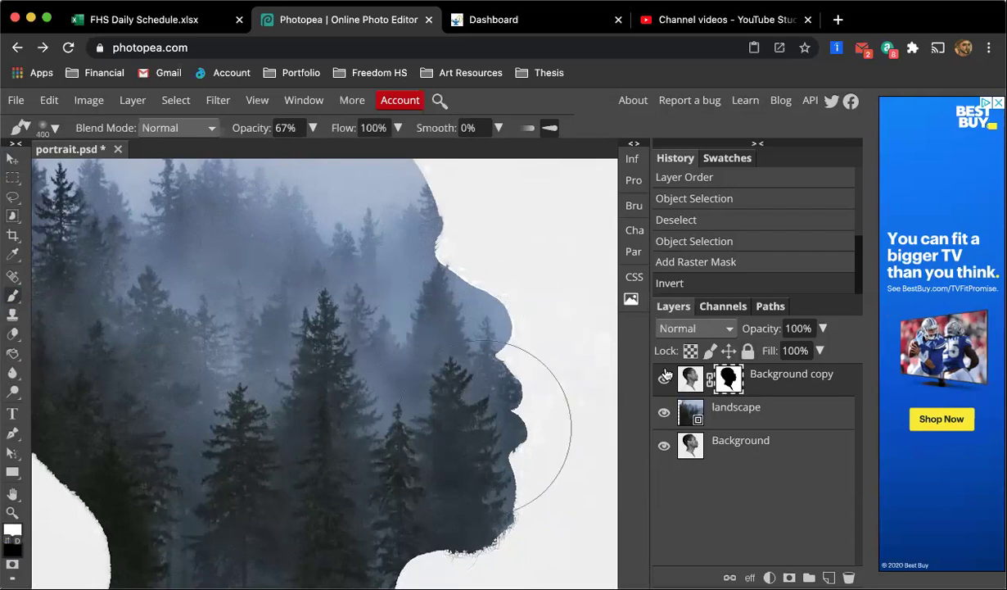
click(691, 377)
drag(412, 221, 423, 185)
key(ctrl+0)
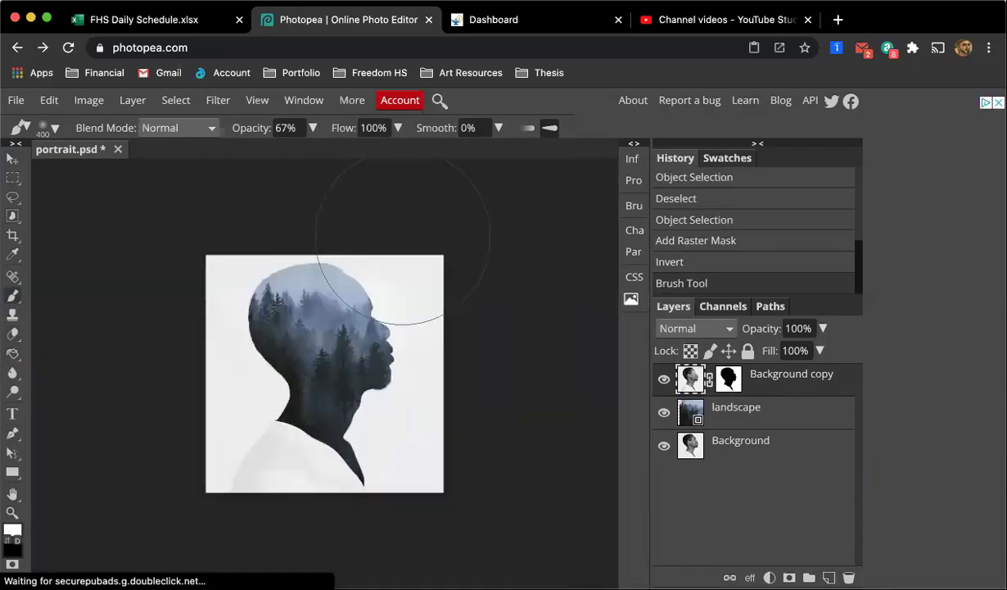
key(ctrl+z)
Rasterize the landscape layer for painting and undo the trial brush stroke made on it
click(706, 415)
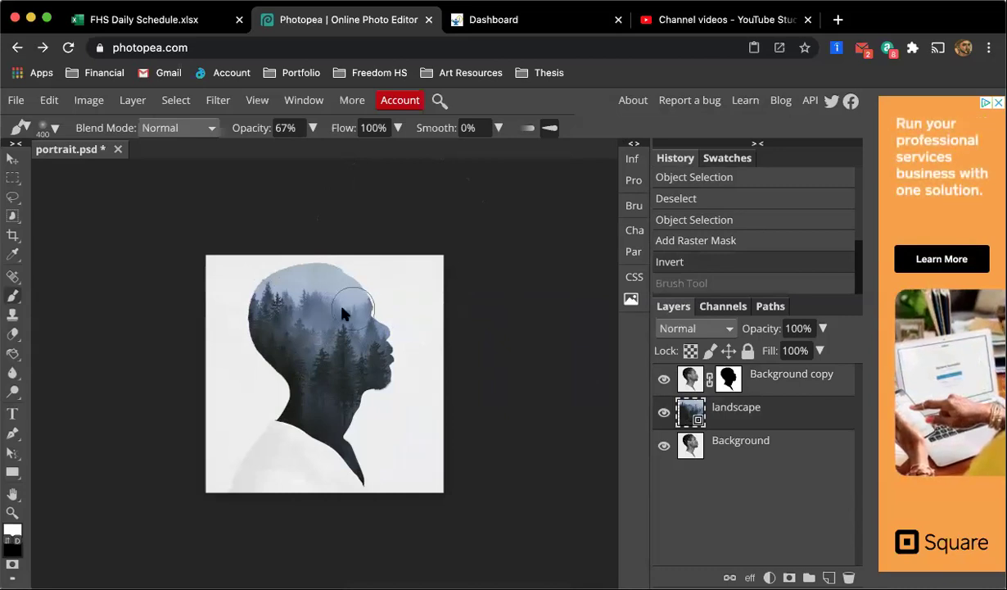
mouse_move(348, 313)
mouse_down()
mouse_move(323, 303)
mouse_move(344, 344)
mouse_move(336, 385)
mouse_move(363, 314)
mouse_move(338, 357)
mouse_up()
key(ctrl+z)
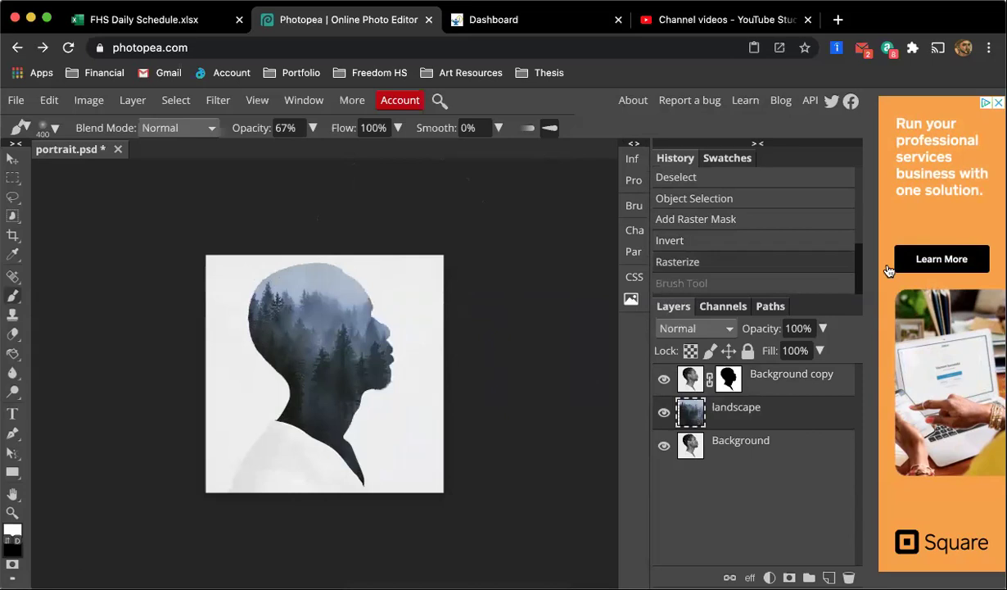
Paint white on the Background copy's mask over the eye, nose, mouth and chin to bring back the facial features
click(725, 389)
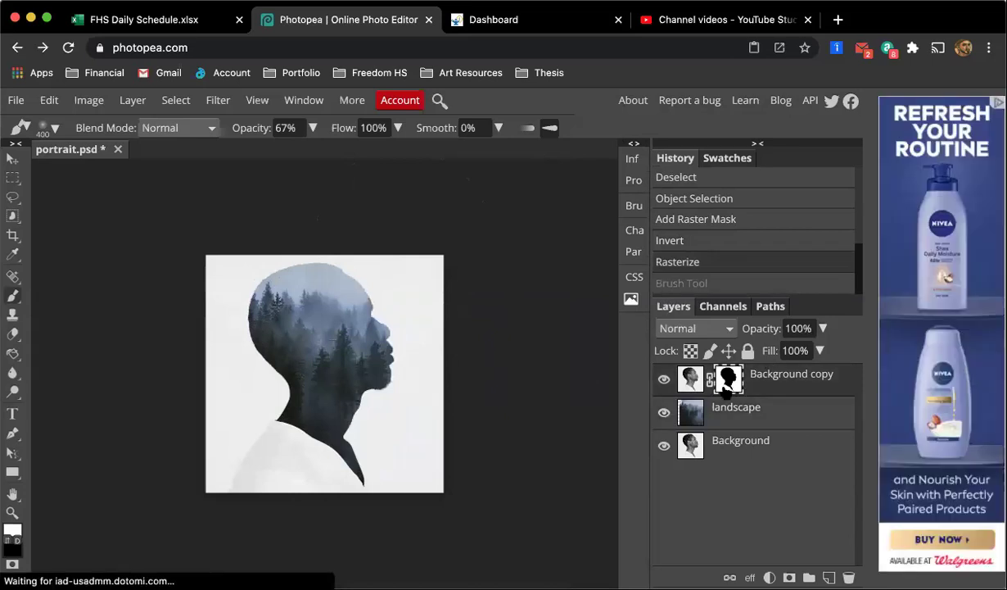
scroll(380, 405, up, 3)
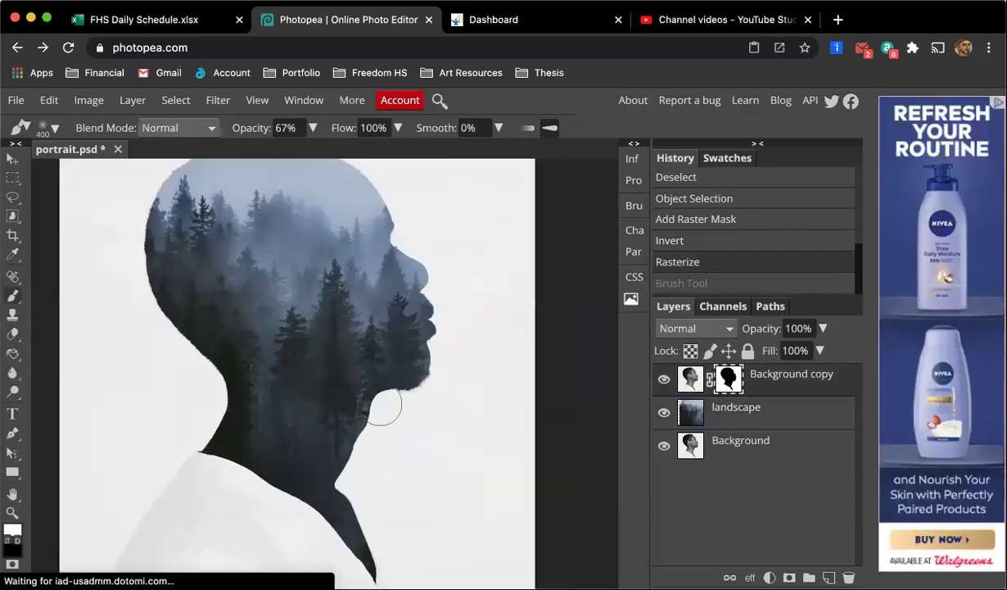
mouse_move(398, 267)
mouse_down()
mouse_move(381, 182)
mouse_move(413, 233)
mouse_up()
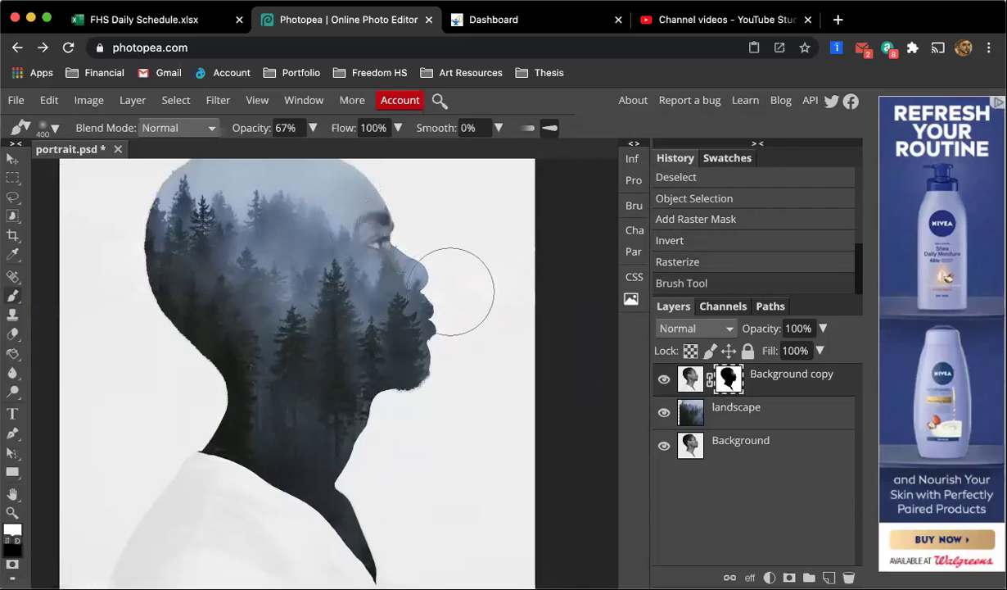
mouse_move(450, 291)
mouse_down()
mouse_move(473, 365)
mouse_move(470, 356)
mouse_up()
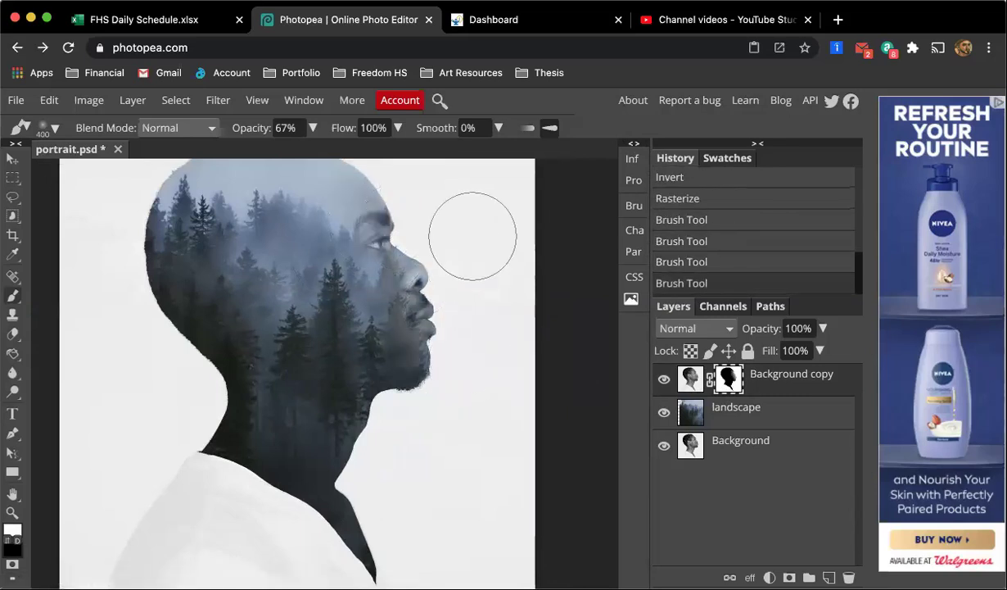
Paint white on the mask over the hair, back of the head and ear to blend the portrait into the forest
scroll(472, 236, up, 1)
scroll(473, 236, up, 5)
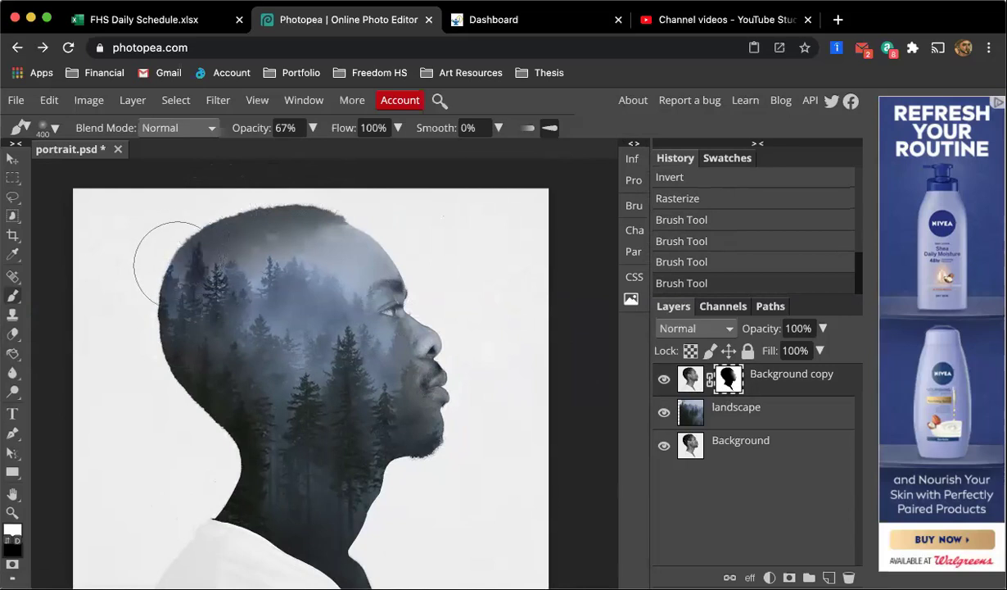
drag(168, 342, 175, 404)
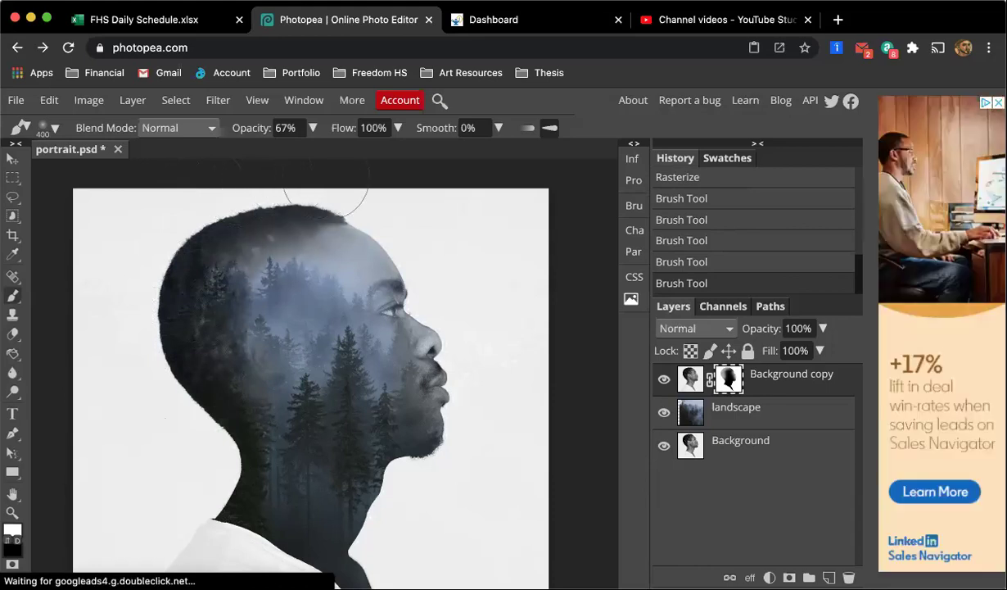
drag(326, 174, 311, 196)
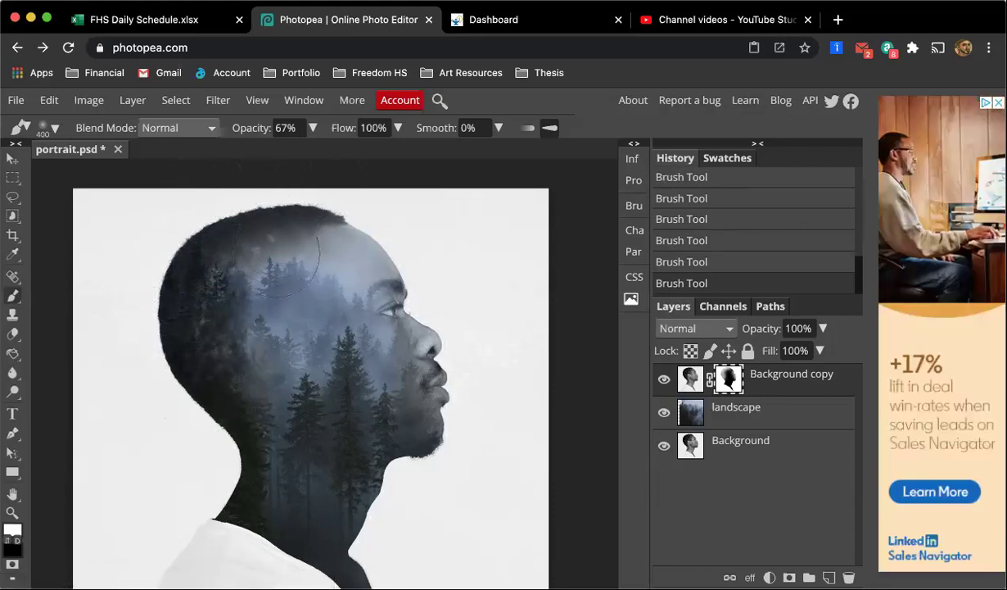
drag(275, 283, 246, 270)
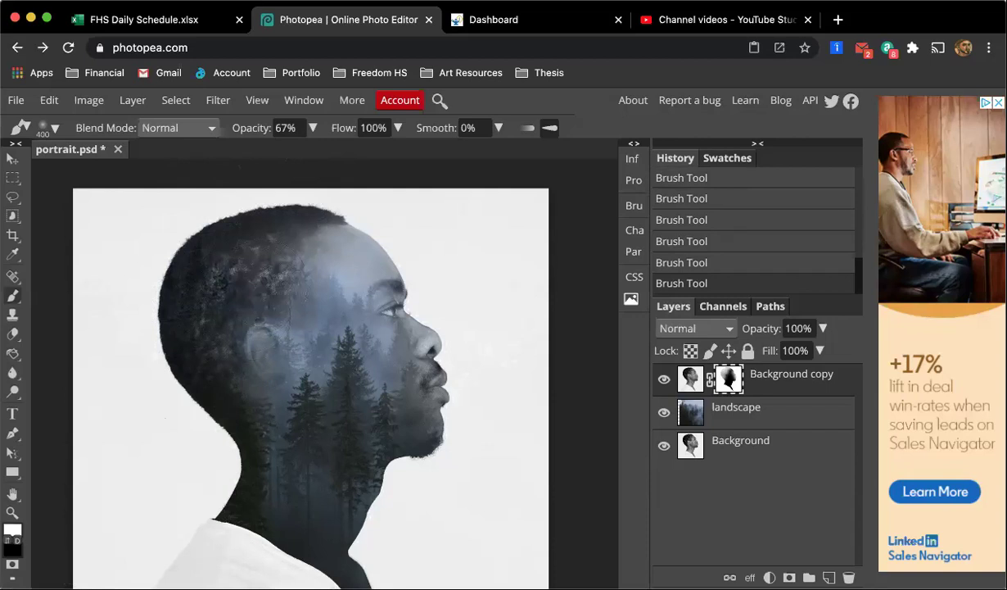
drag(270, 323, 282, 368)
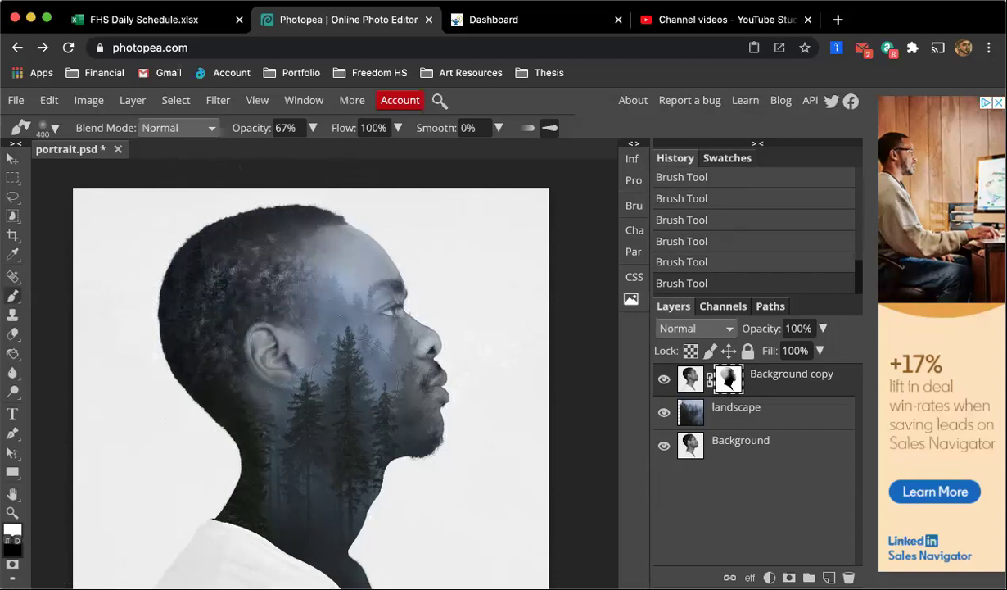
Start a Black & White adjustment on the landscape layer, keeping its dialog clear of the portrait
scroll(311, 368, down, 2)
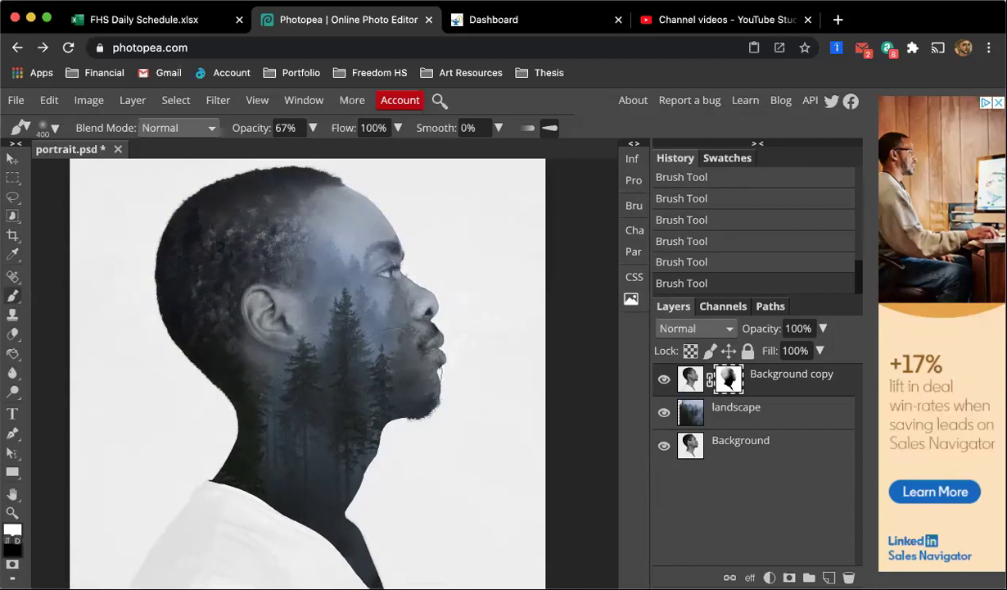
scroll(400, 371, down, 1)
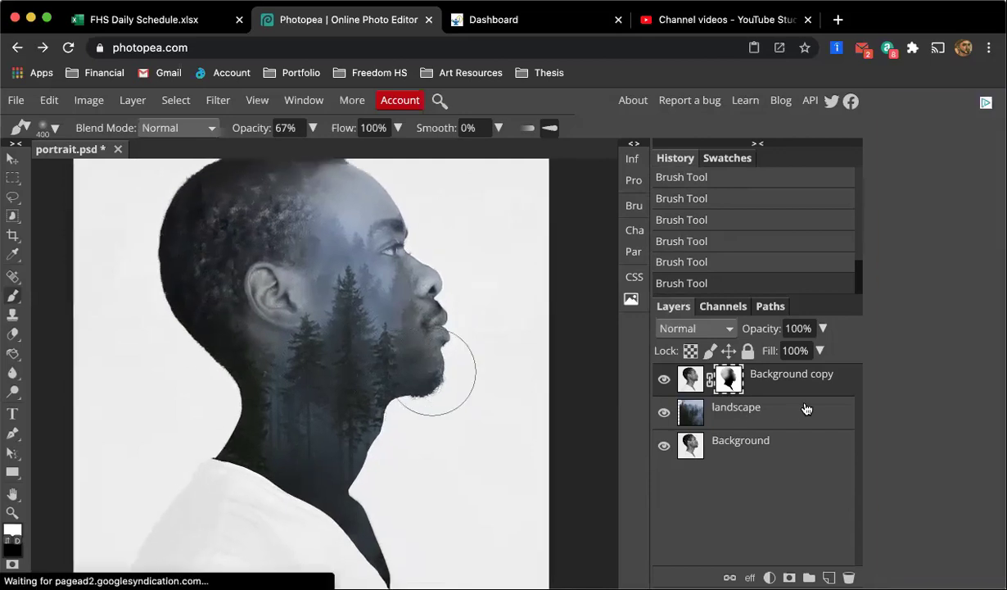
click(781, 412)
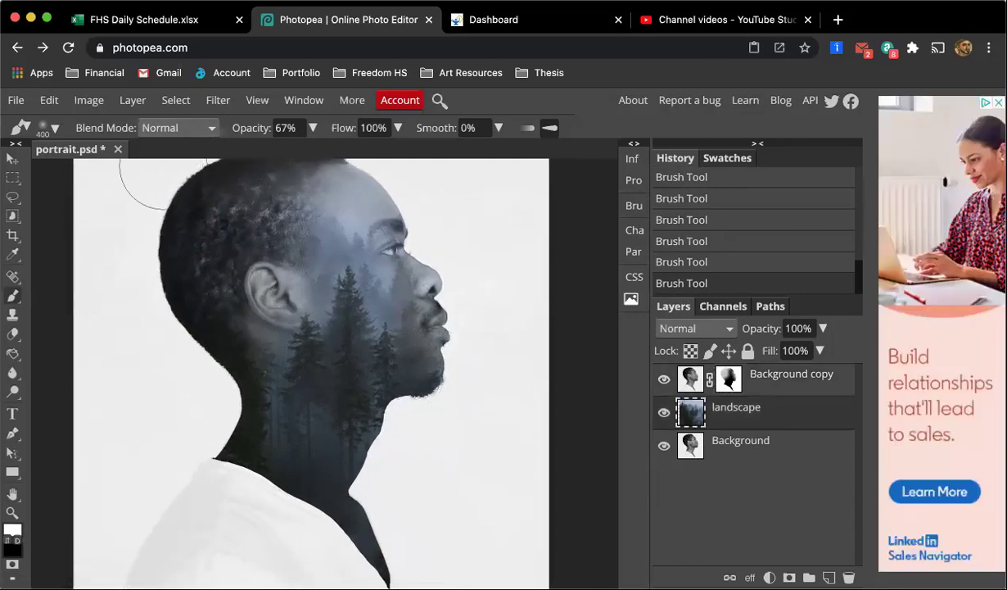
click(136, 101)
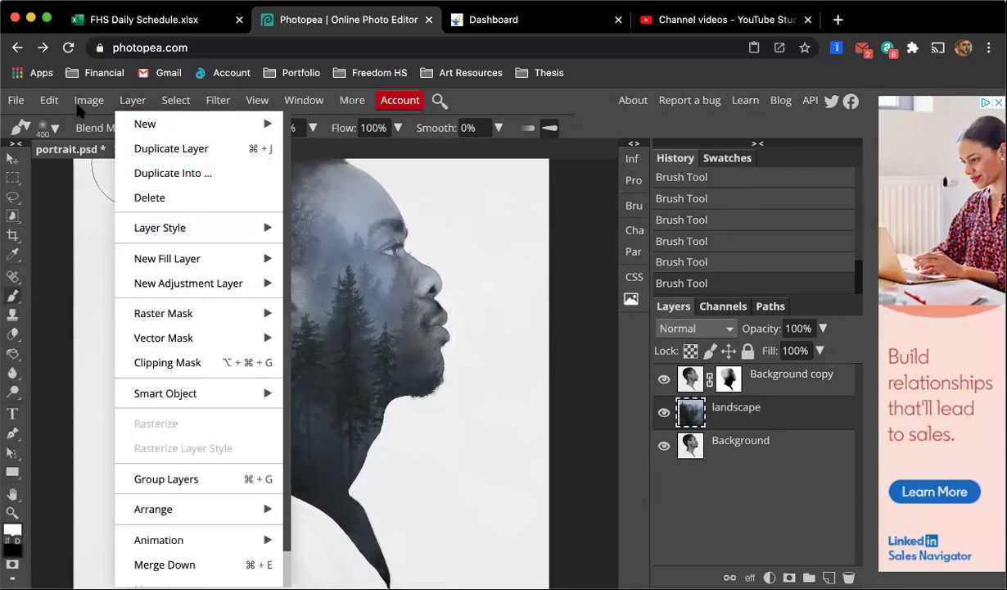
mouse_move(82, 107)
mouse_move(118, 122)
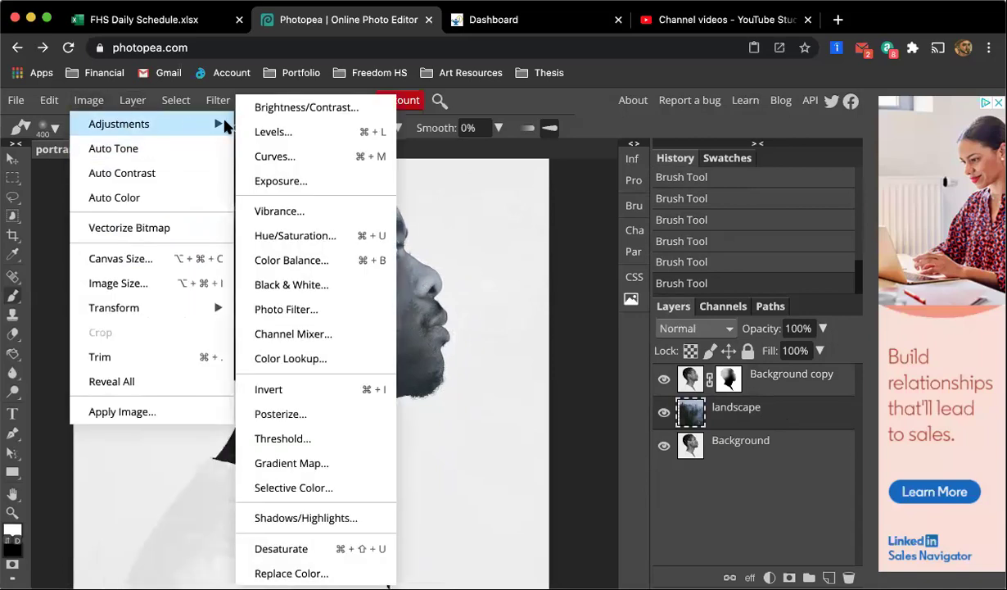
click(292, 285)
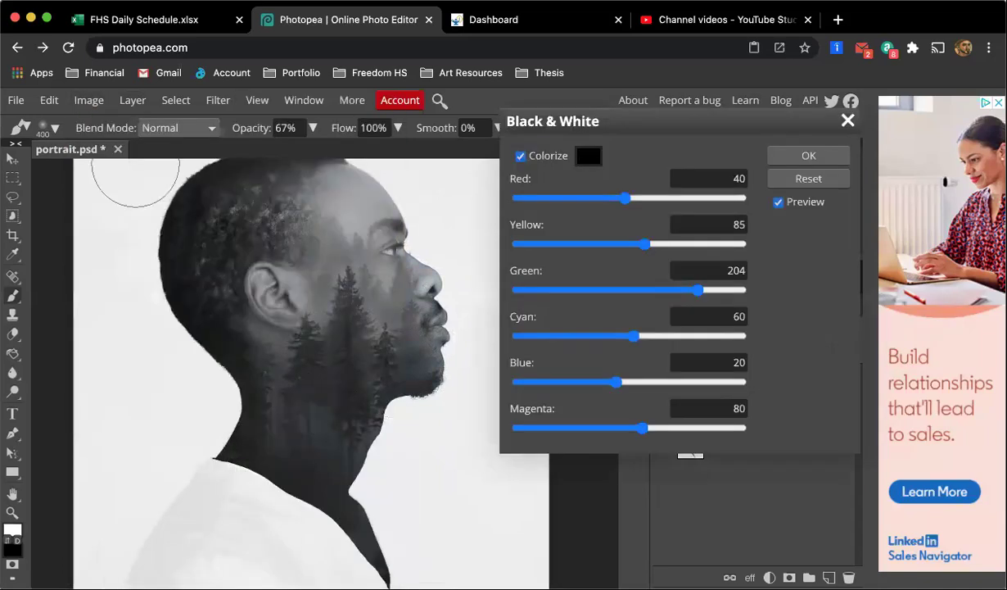
drag(633, 119, 813, 100)
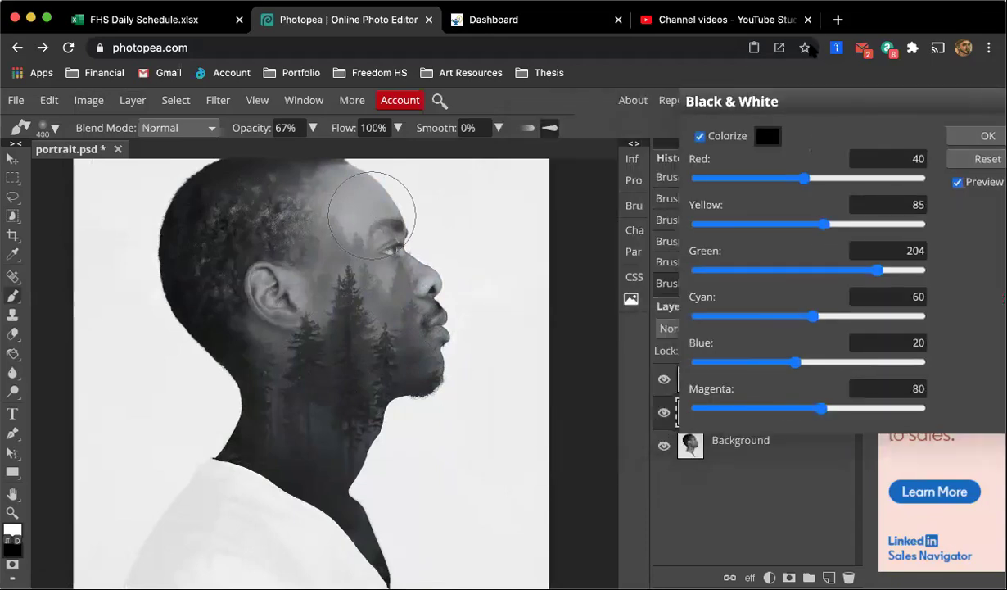
Apply the Black & White adjustment with Red -15, Yellow 223, Green -33, Cyan 158 and Magenta 13
drag(802, 182, 832, 172)
click(779, 177)
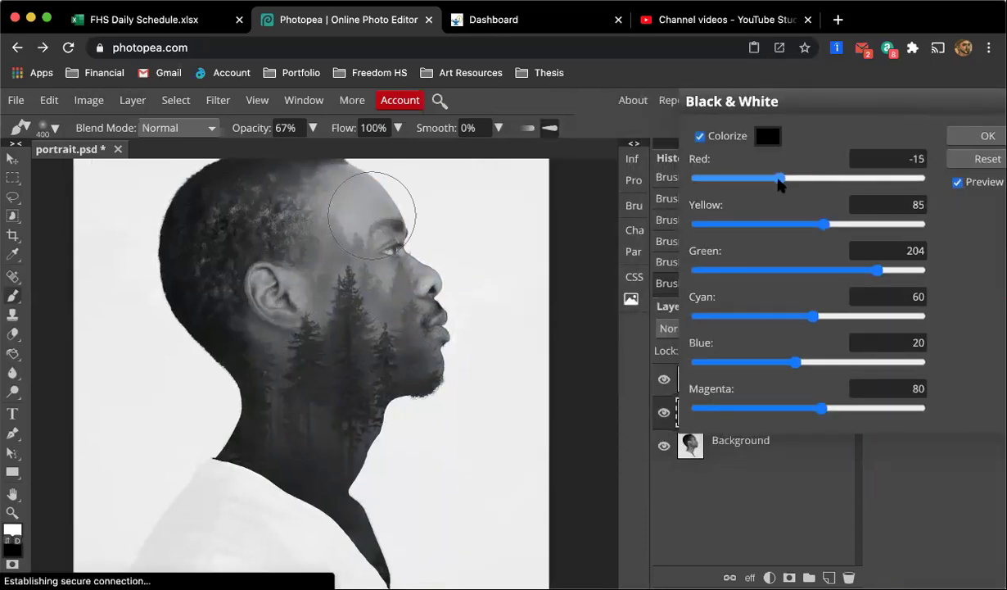
drag(824, 223, 885, 224)
drag(877, 270, 773, 260)
click(844, 270)
mouse_move(816, 314)
mouse_down()
mouse_move(783, 313)
mouse_move(770, 295)
mouse_move(874, 311)
mouse_move(825, 304)
mouse_up()
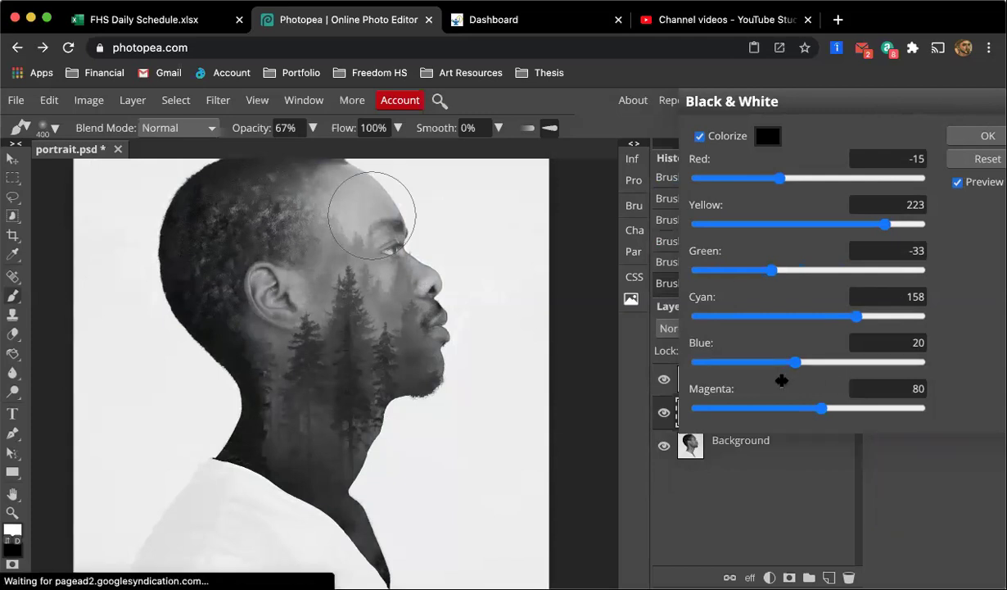
drag(824, 408, 792, 409)
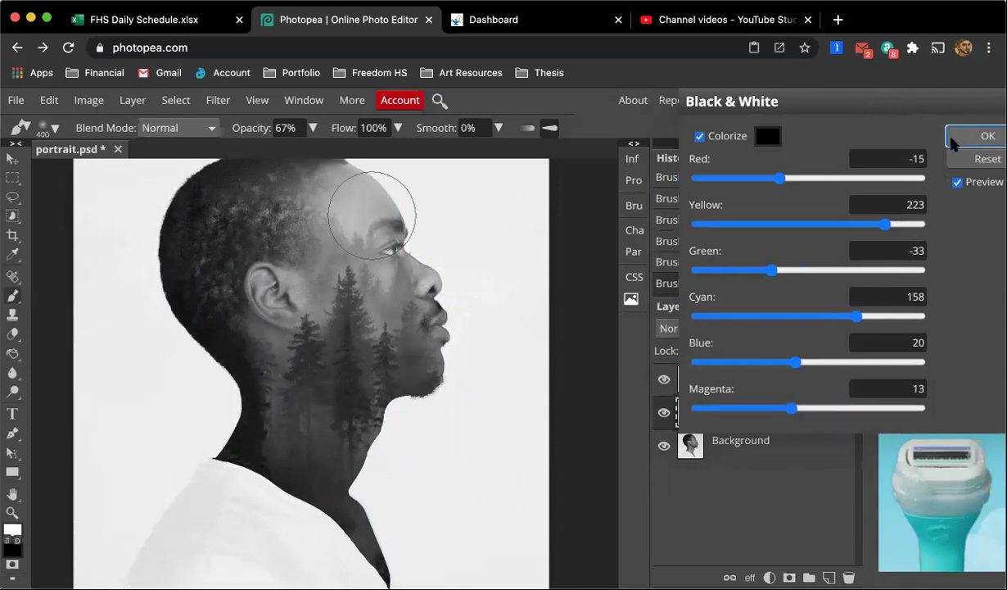
click(986, 136)
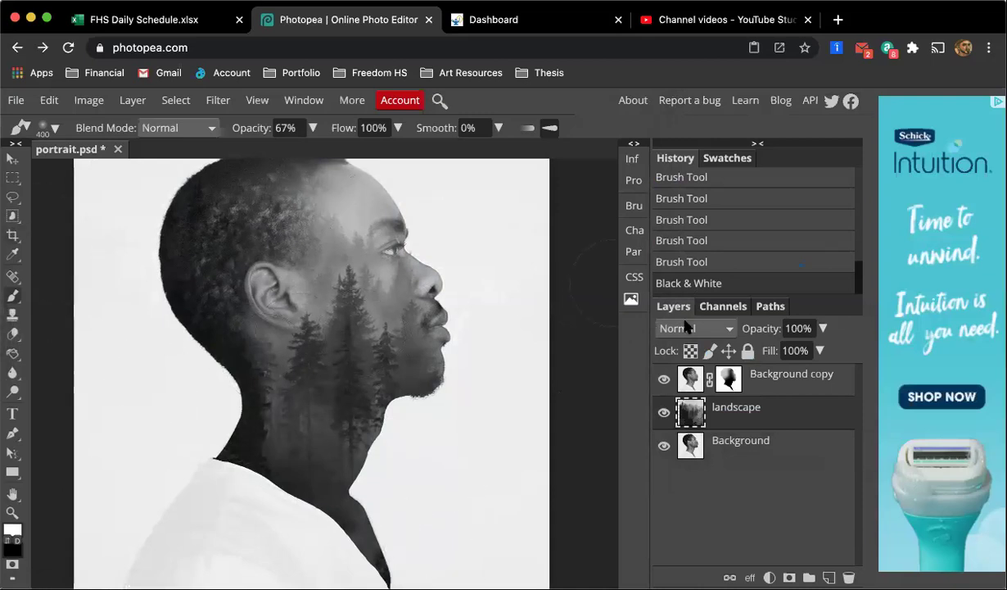
Target the Background copy's mask and set the brush to black at size 1000
click(728, 378)
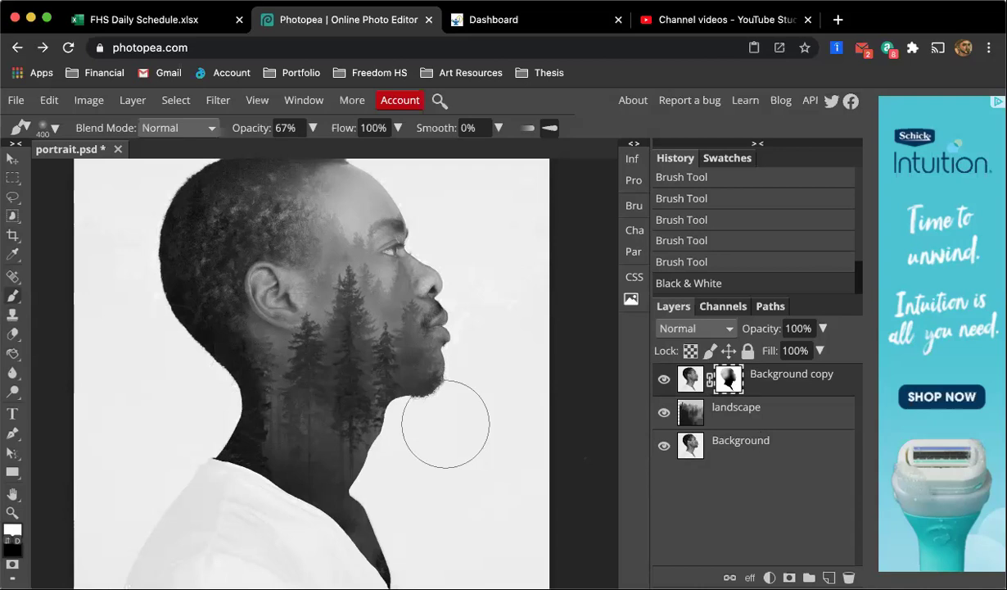
key(ctrl+minus)
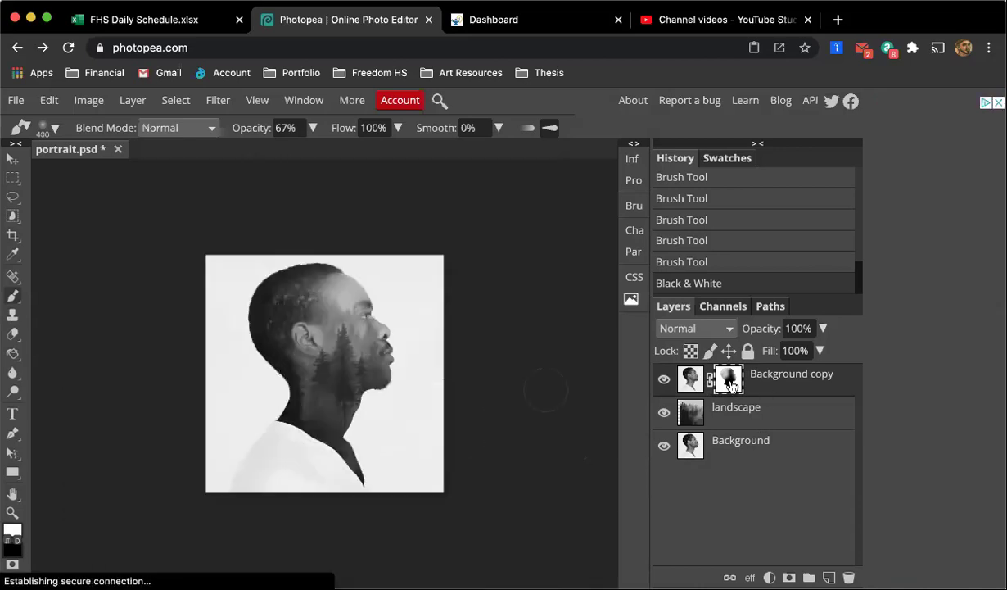
key(ctrl+plus)
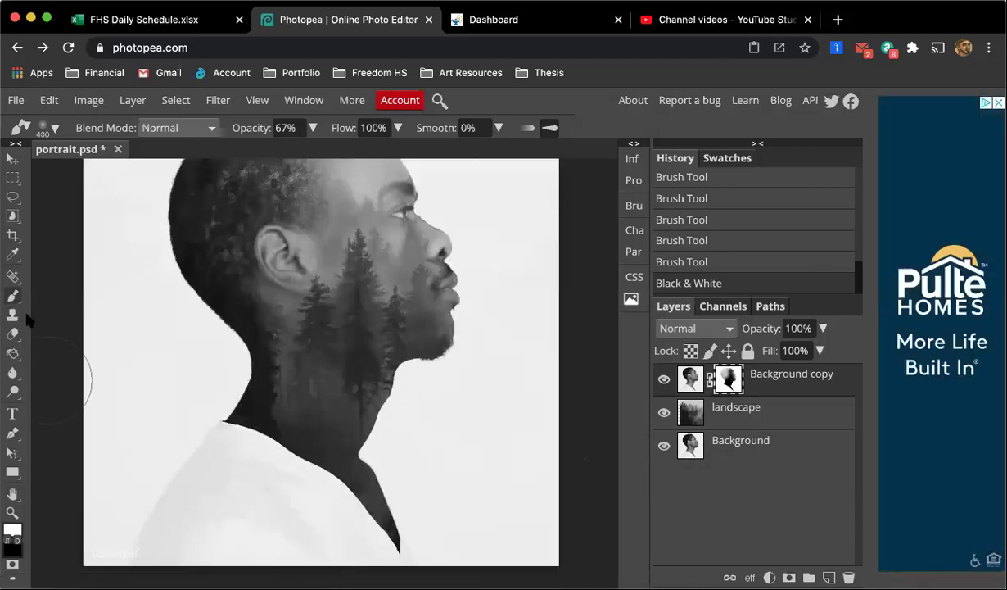
click(7, 538)
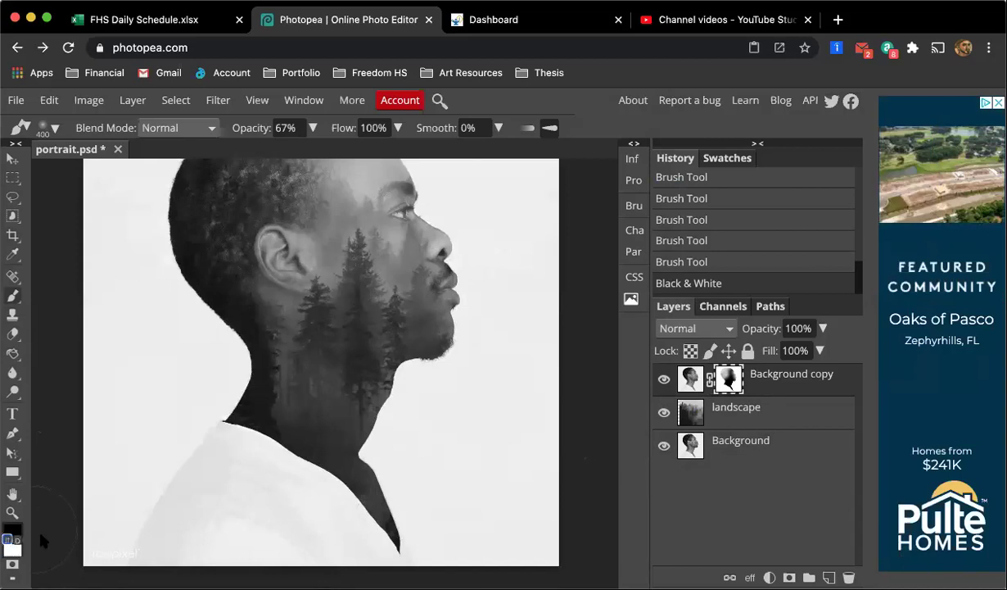
key(bracketright)
key(bracketright)
key(bracketright)
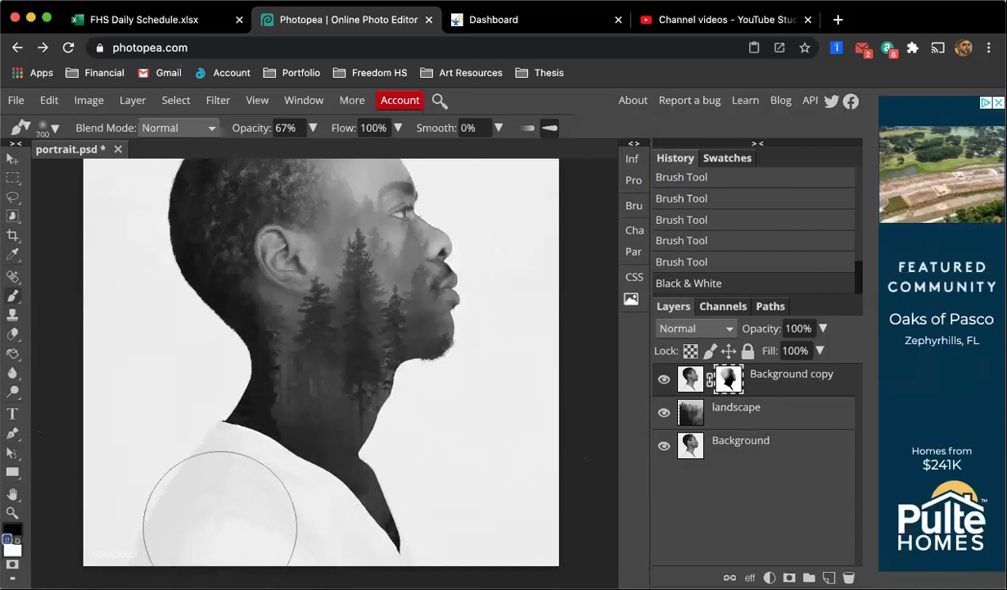
key(bracketright)
key(bracketright)
key(bracketright)
Paint black on the mask over the shirt, neck and surrounding backdrop to reveal the forest around the shoulders
mouse_move(237, 442)
mouse_down()
mouse_move(262, 532)
mouse_move(271, 425)
mouse_up()
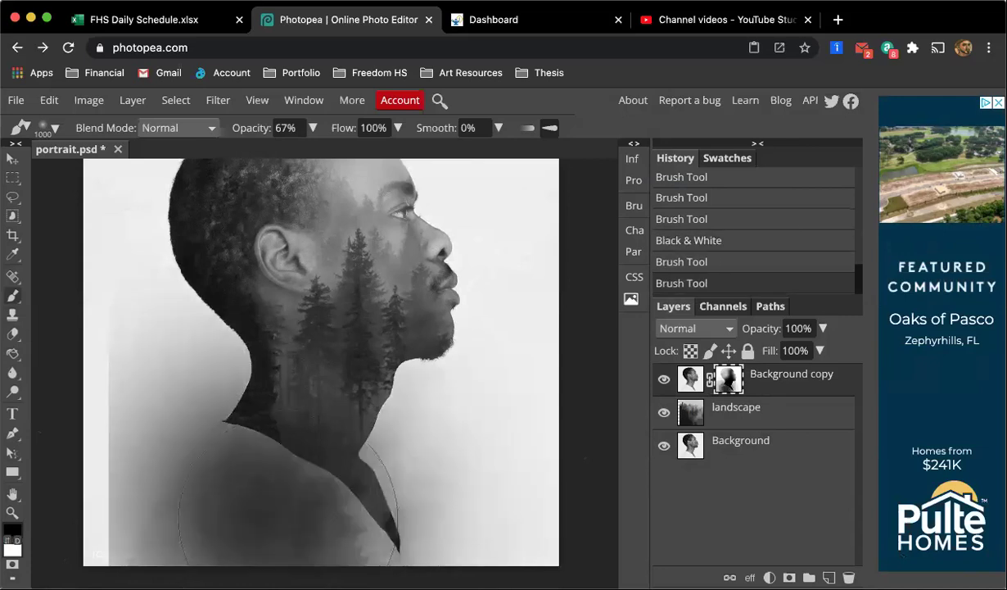
mouse_move(271, 483)
mouse_down()
mouse_move(204, 409)
mouse_move(205, 369)
mouse_move(270, 417)
mouse_move(305, 419)
mouse_up()
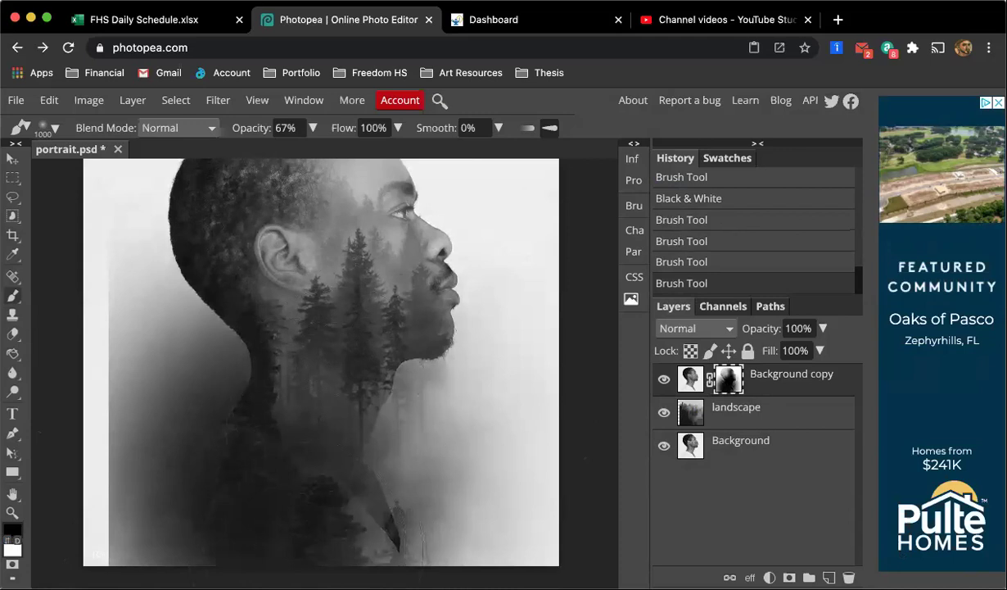
key(ctrl+minus)
key(ctrl+minus)
key(ctrl+minus)
key(ctrl+plus)
key(ctrl+plus)
key(ctrl+plus)
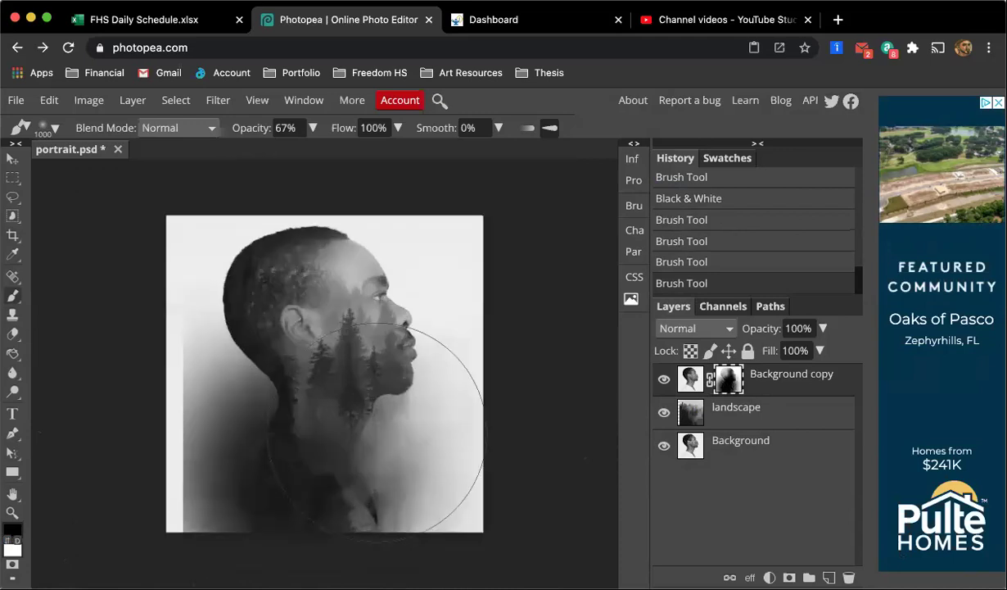
Move the landscape layer left so it reaches the canvas's left edge
click(688, 418)
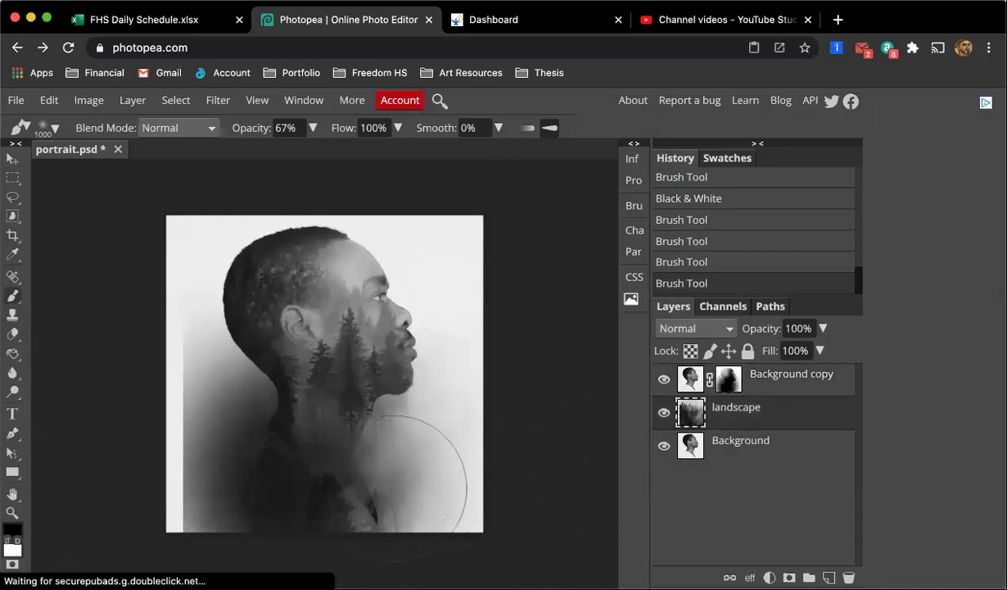
click(15, 157)
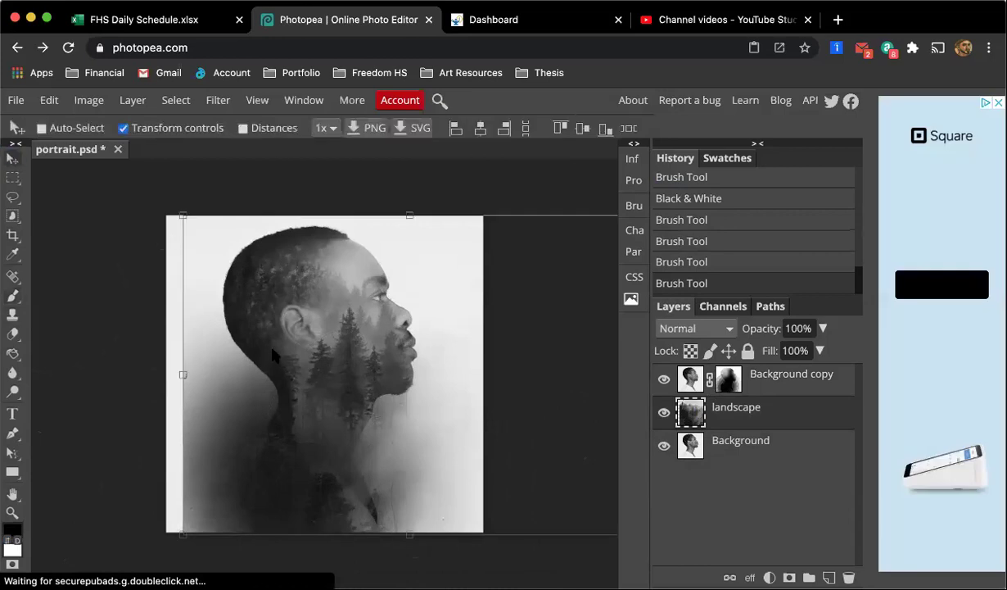
drag(254, 382, 225, 404)
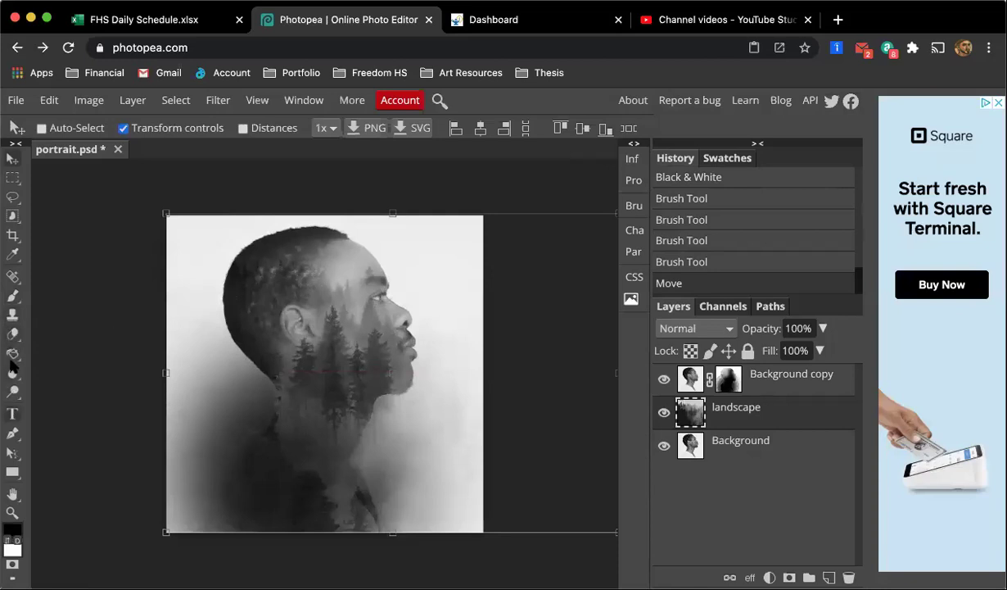
Try black brush strokes on the Background copy's mask behind the head and in front of the face, undoing each
click(13, 297)
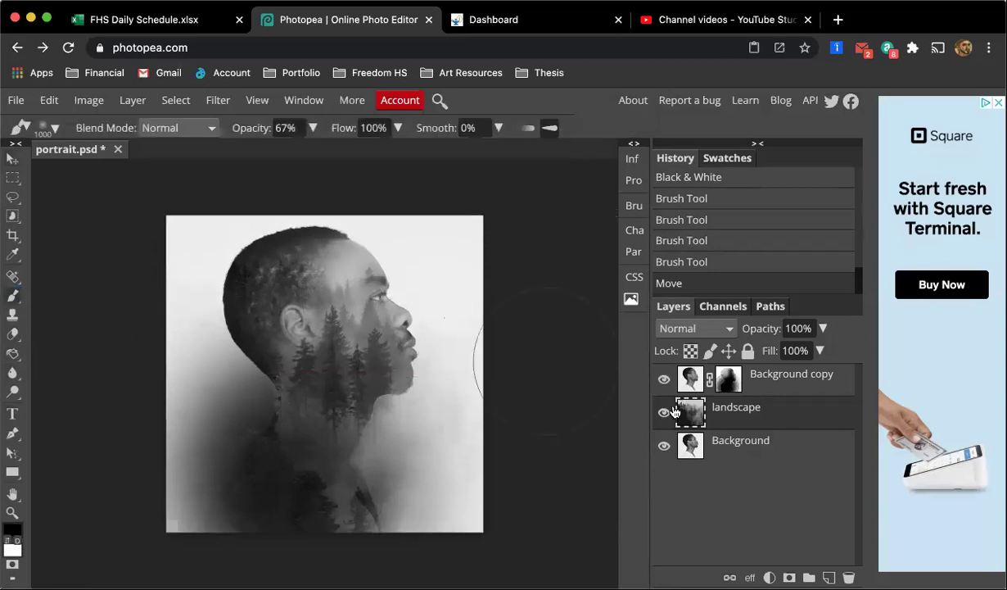
click(728, 387)
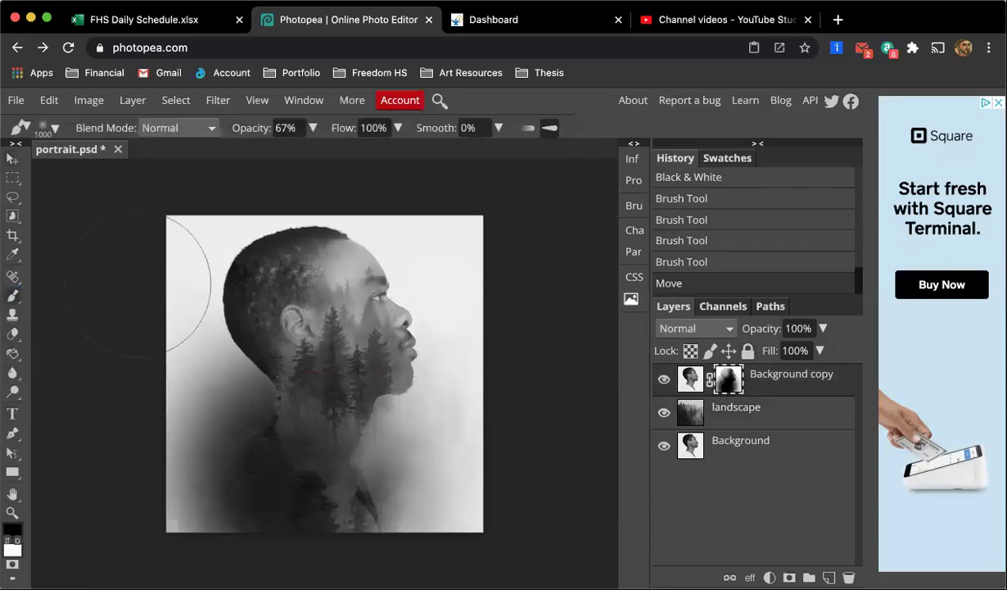
drag(205, 238, 223, 223)
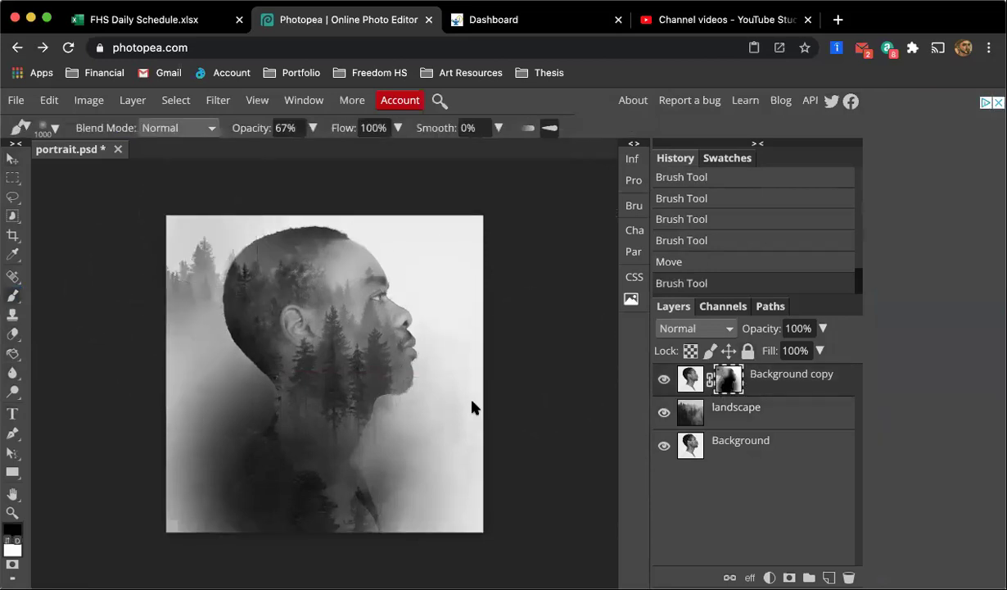
key(ctrl+z)
drag(434, 402, 437, 326)
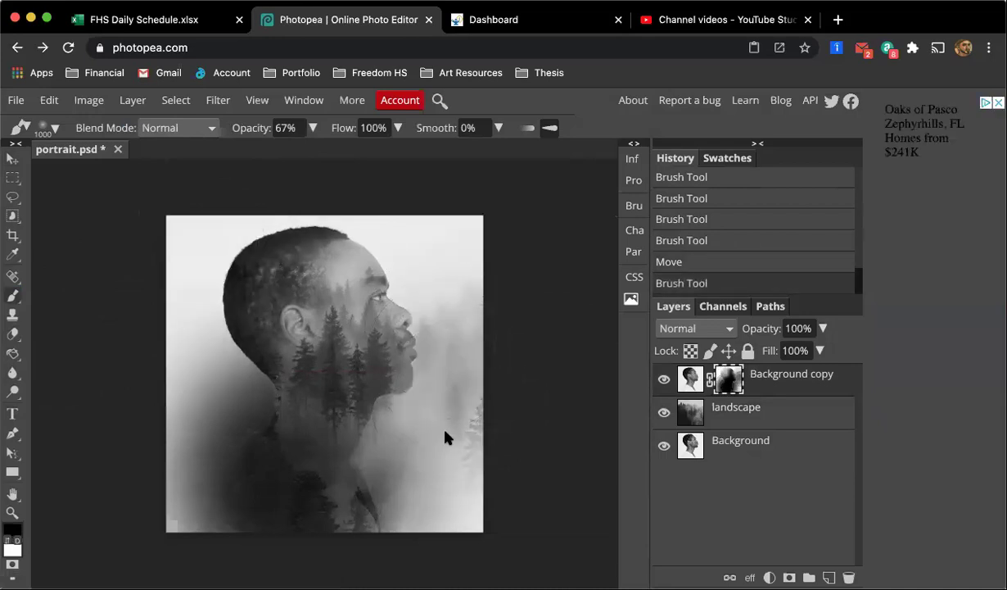
key(ctrl+z)
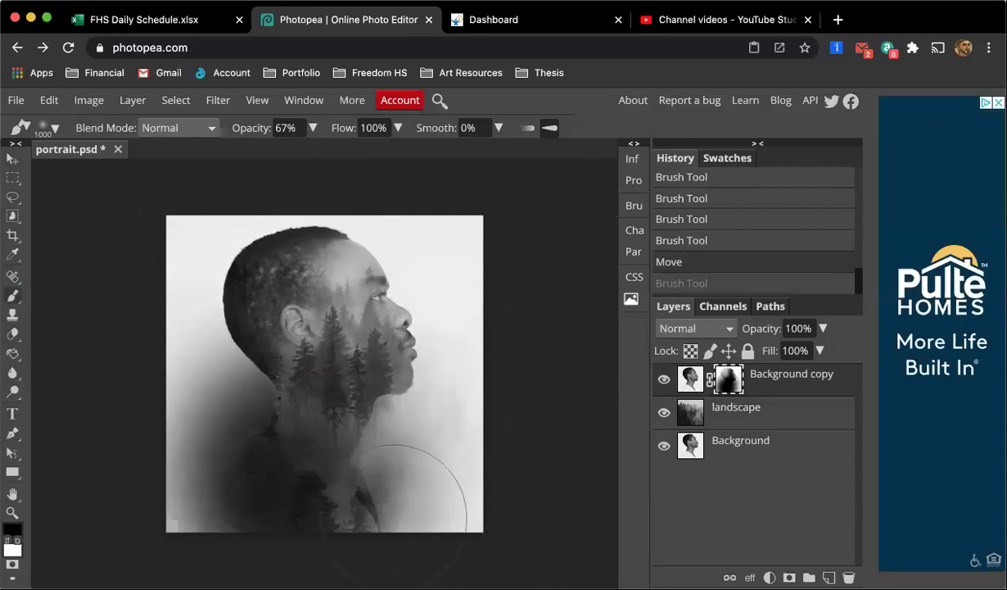
Paint black on the mask over the chest and lower right backdrop, and undo the extra stroke beside the face
key(ctrl+shift+z)
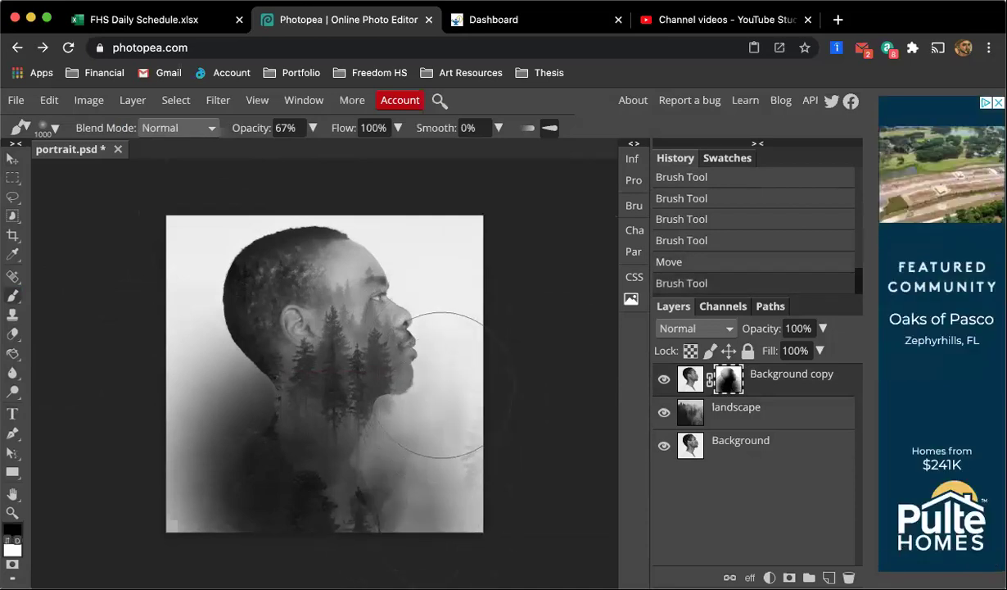
click(442, 385)
key(ctrl+z)
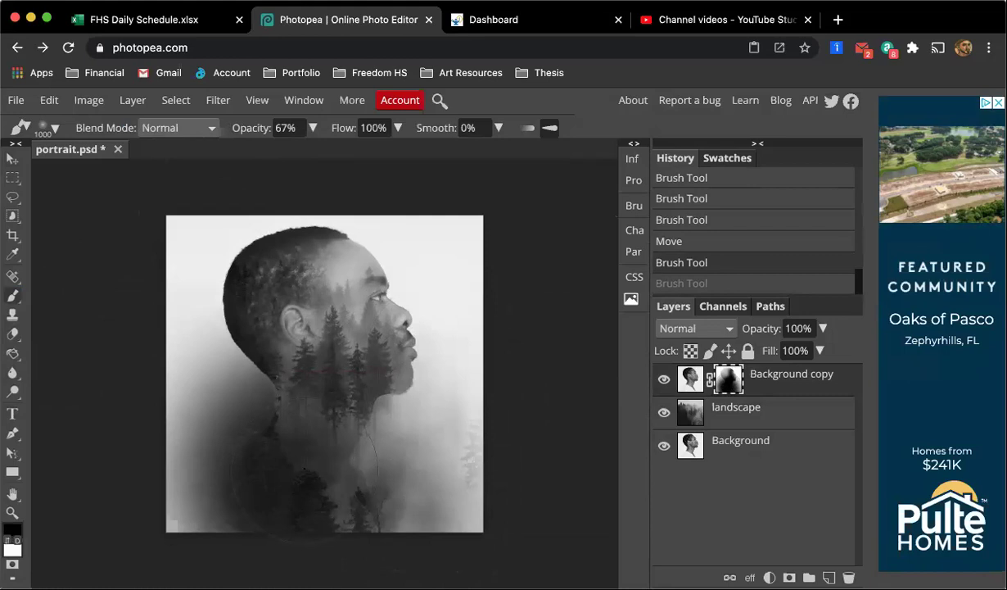
Undo the landscape layer's move and all black mask strokes around the shirt and backdrop
key(ctrl+z)
key(ctrl+z)
key(ctrl+z)
key(ctrl+z)
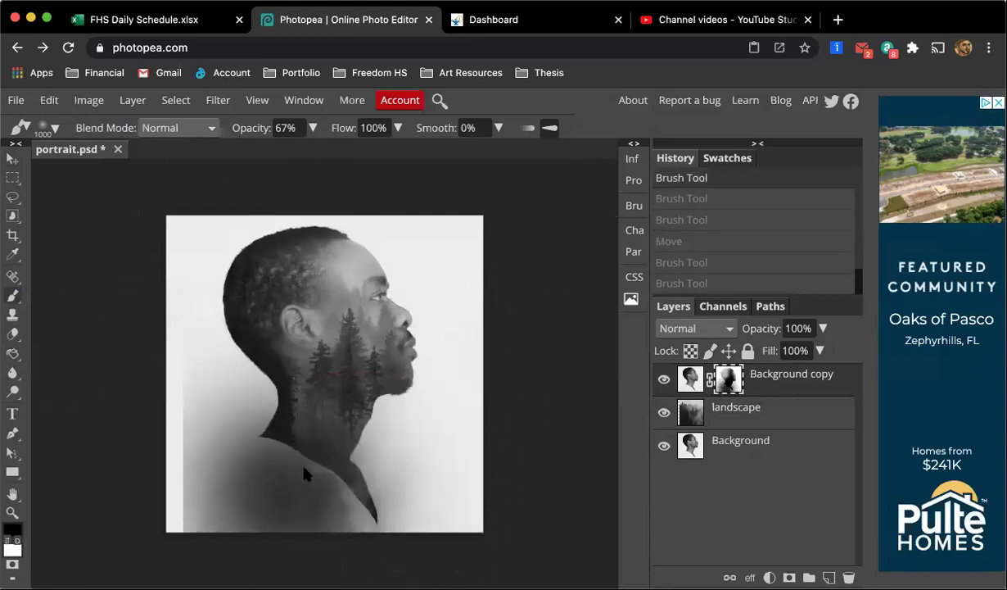
key(ctrl+z)
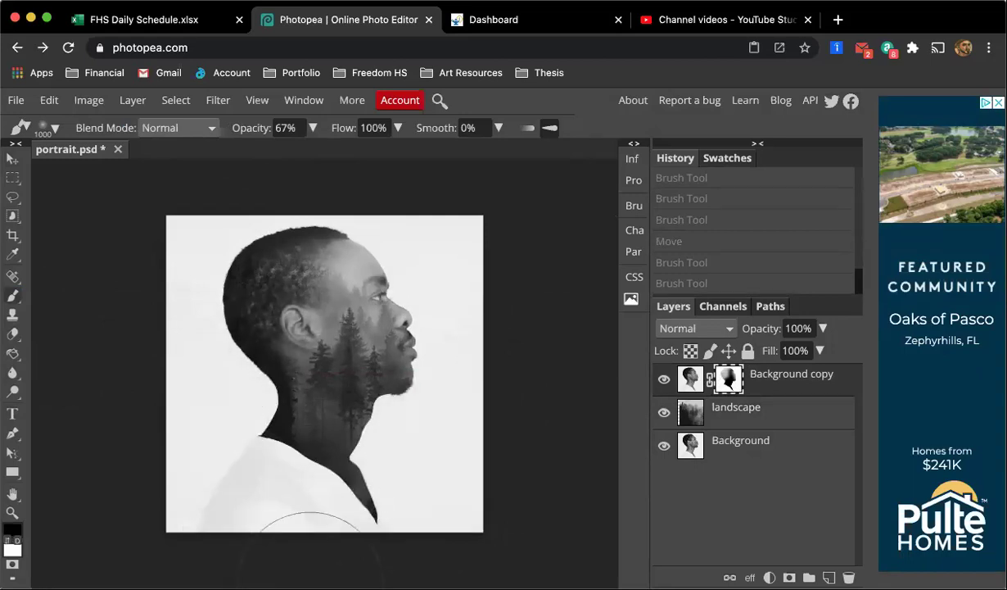
key(ctrl+z)
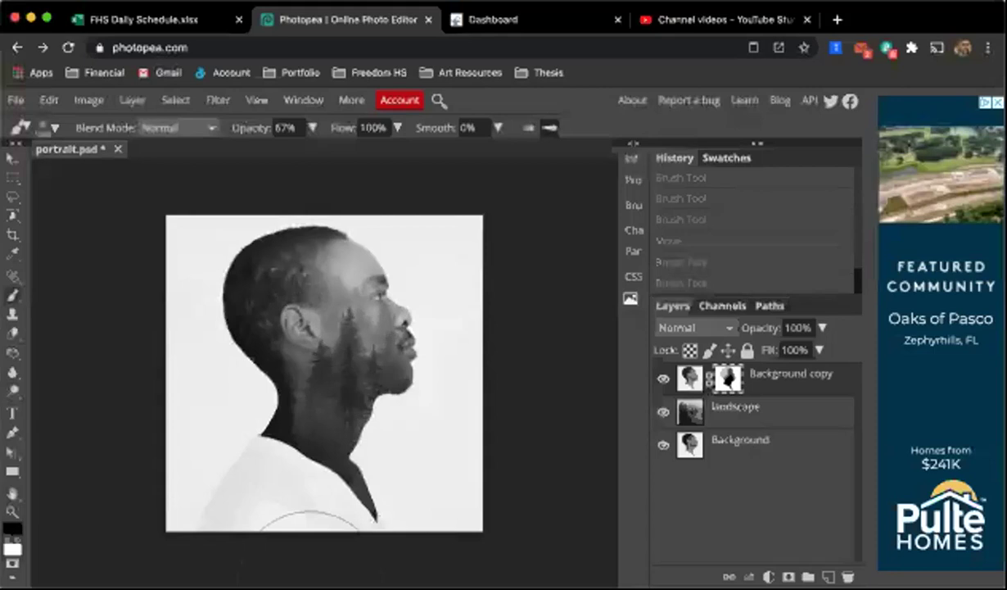